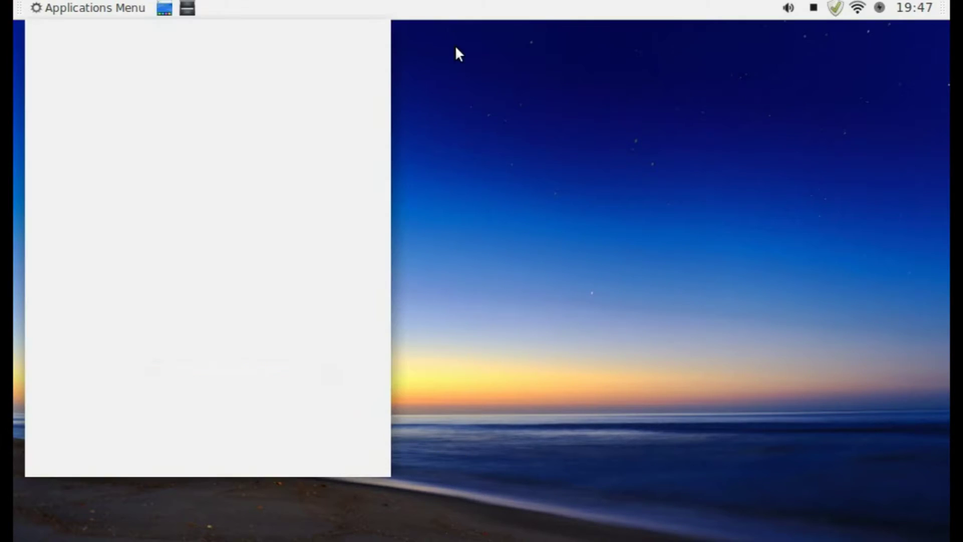
- Dismiss the Whisker applications menu and reveal Cairo-Dock at the bottom screen edge
{"action": "left_click", "coordinate": [455, 48]}
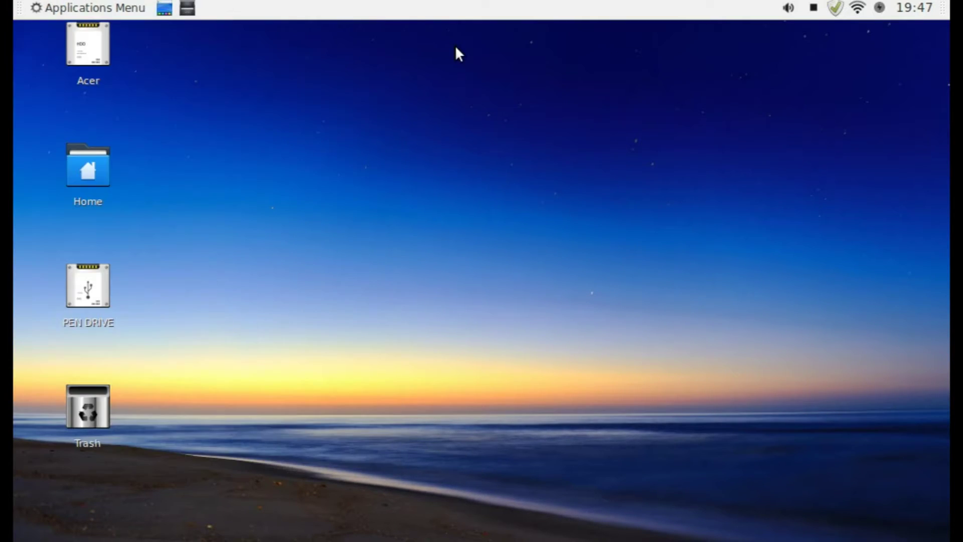
{"action": "mouse_move", "coordinate": [449, 539]}
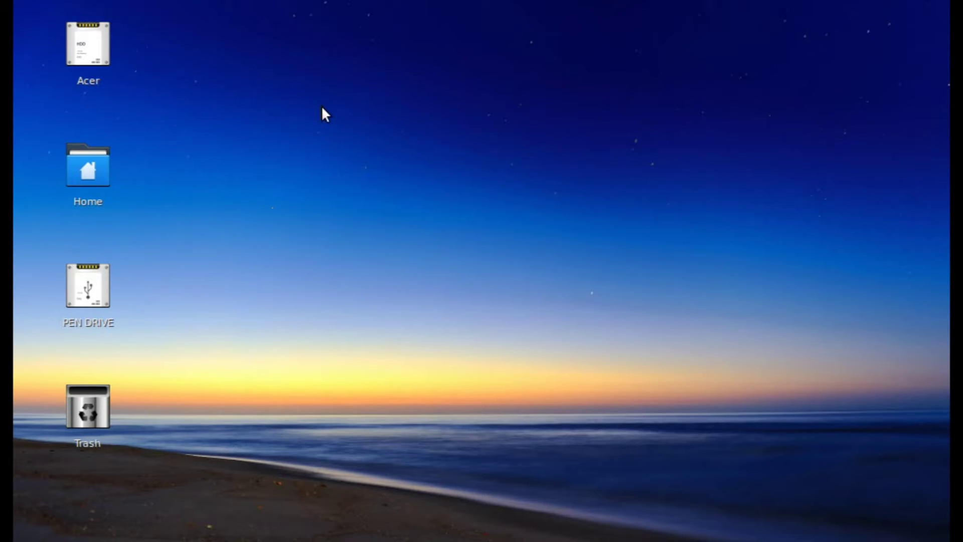
{"action": "key", "text": "super"}
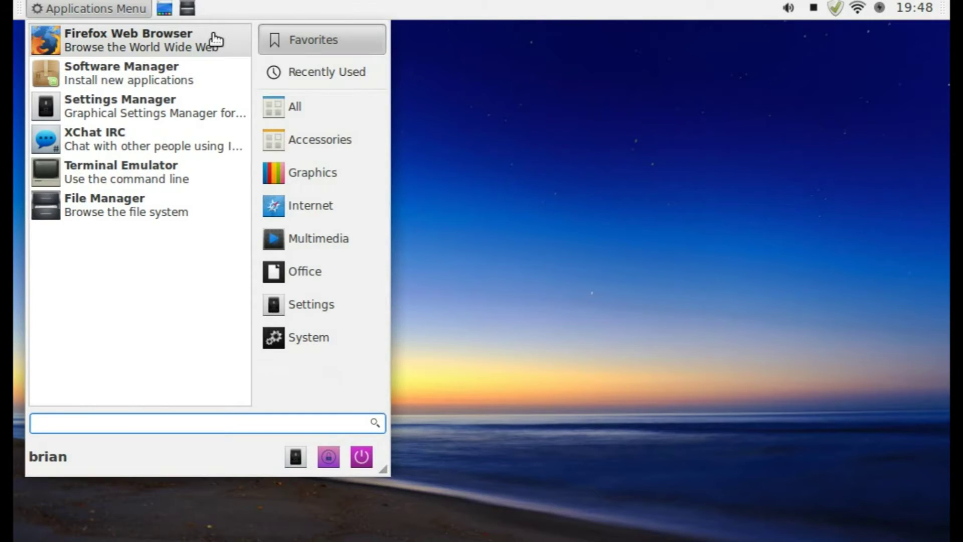
{"action": "left_click", "coordinate": [560, 308]}
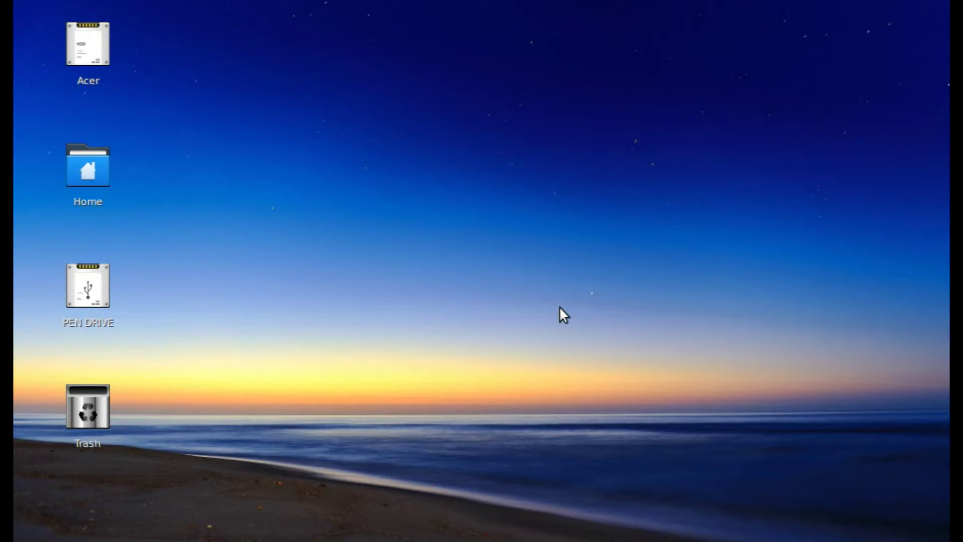
{"action": "mouse_move", "coordinate": [562, 540]}
- Launch Google Chrome from the Internet category of the dock's Applications Menu
{"action": "mouse_move", "coordinate": [244, 540]}
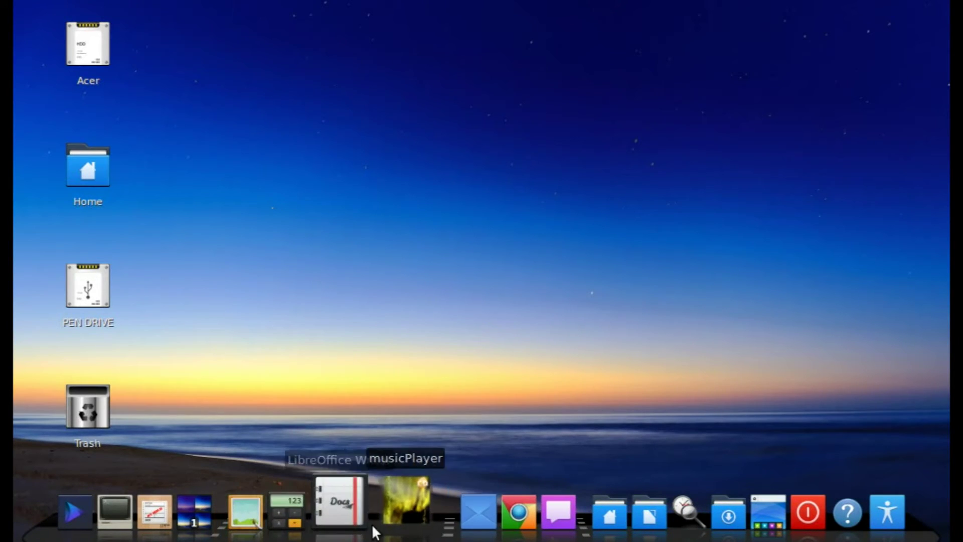
{"action": "left_click", "coordinate": [108, 507]}
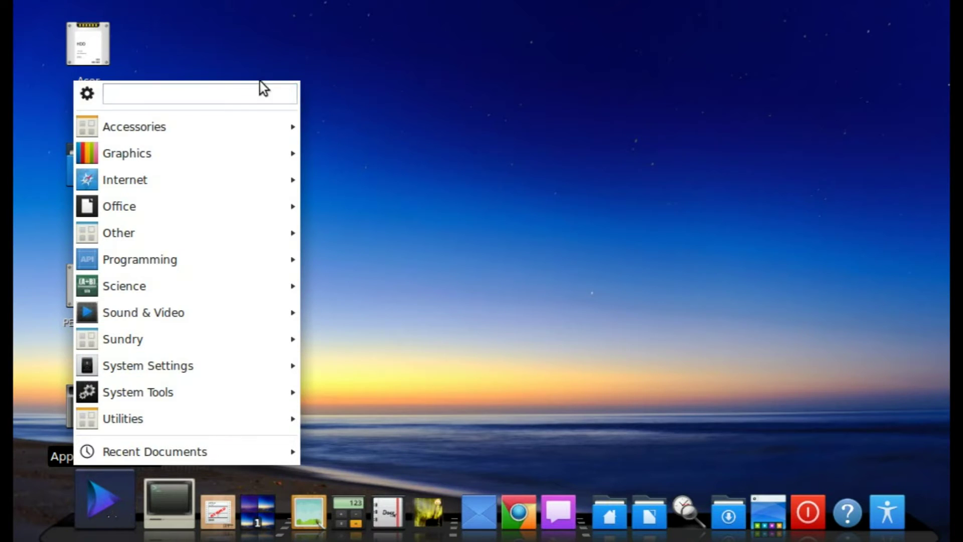
{"action": "mouse_move", "coordinate": [259, 134]}
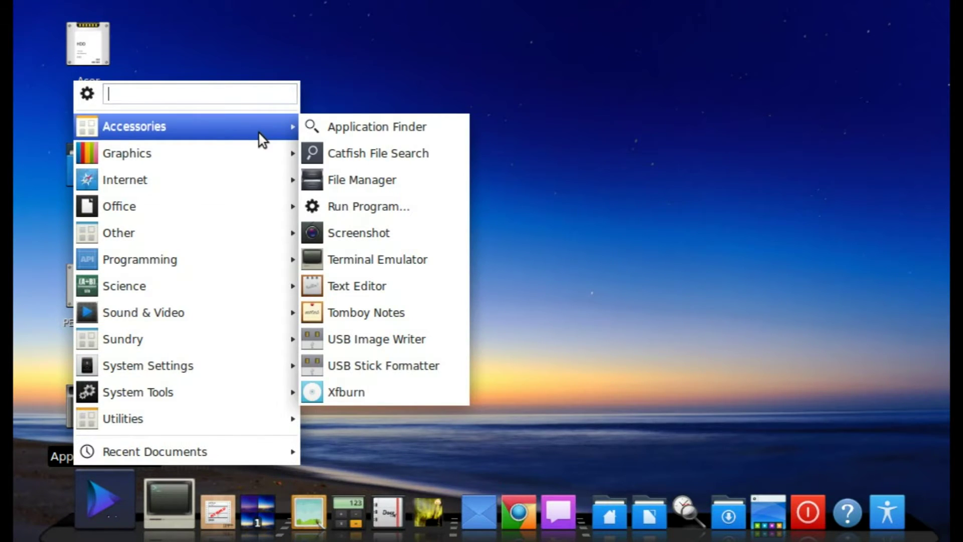
{"action": "mouse_move", "coordinate": [243, 179]}
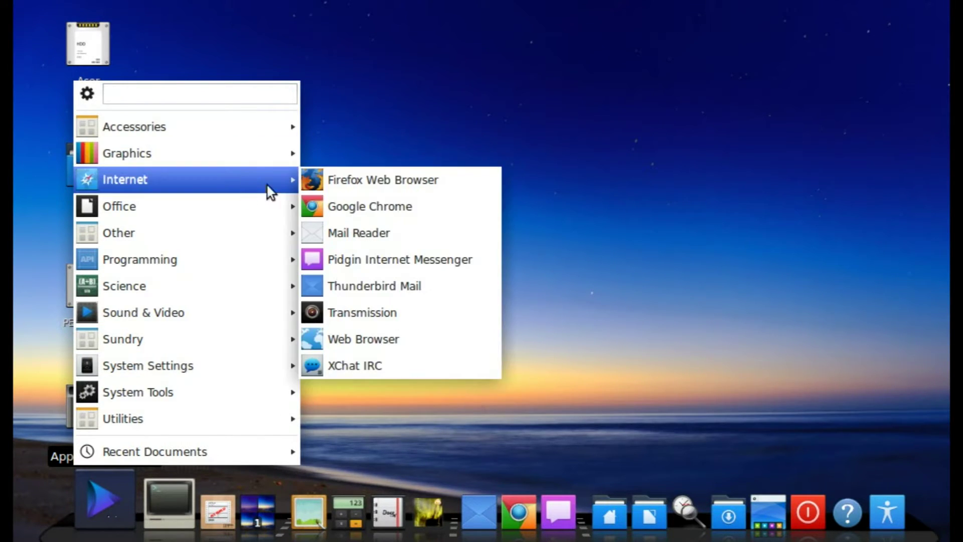
{"action": "left_click", "coordinate": [369, 190]}
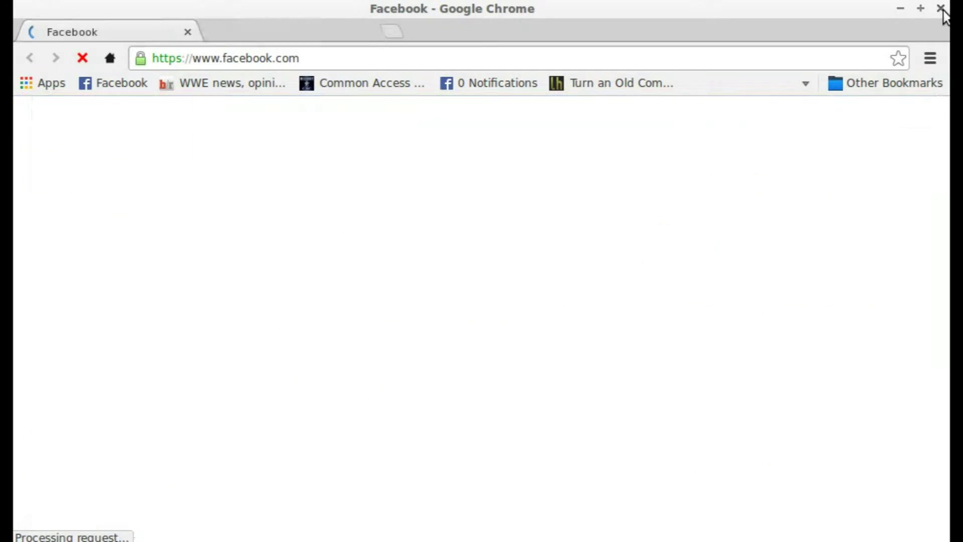
- Close the Google Chrome window showing Facebook and Twitter
{"action": "left_click", "coordinate": [941, 9]}
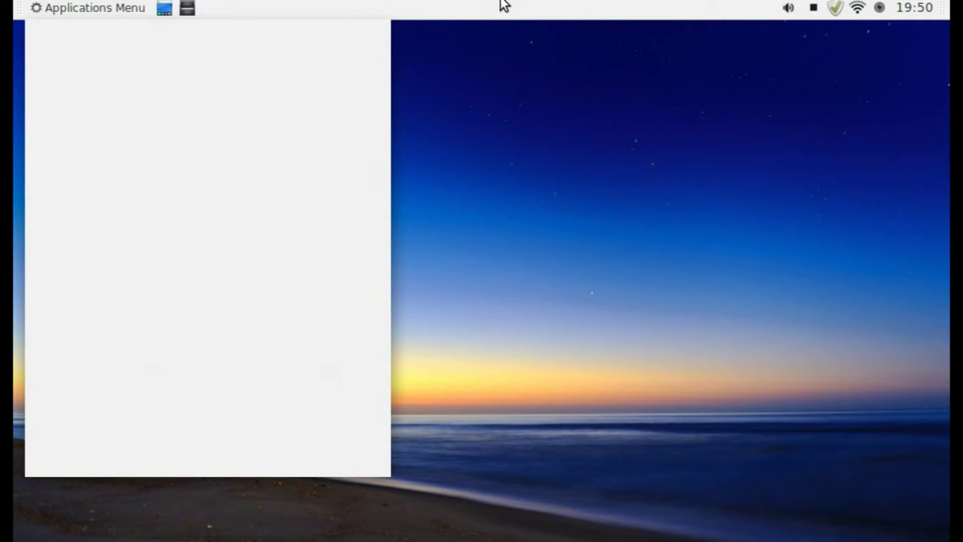
- Dismiss the Applications Menu and switch to the VirtualBox test VM's Settings Manager
{"action": "left_click", "coordinate": [515, 296]}
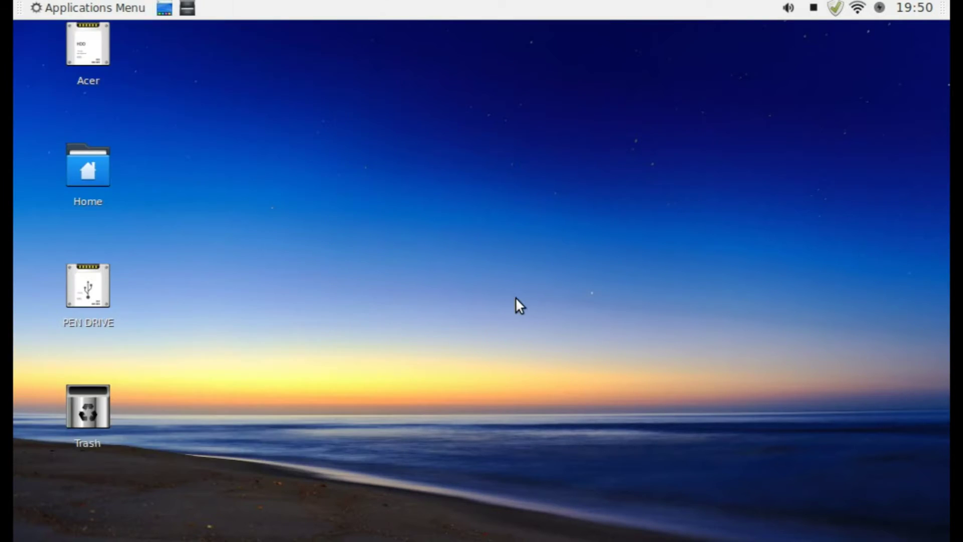
{"action": "mouse_move", "coordinate": [476, 540]}
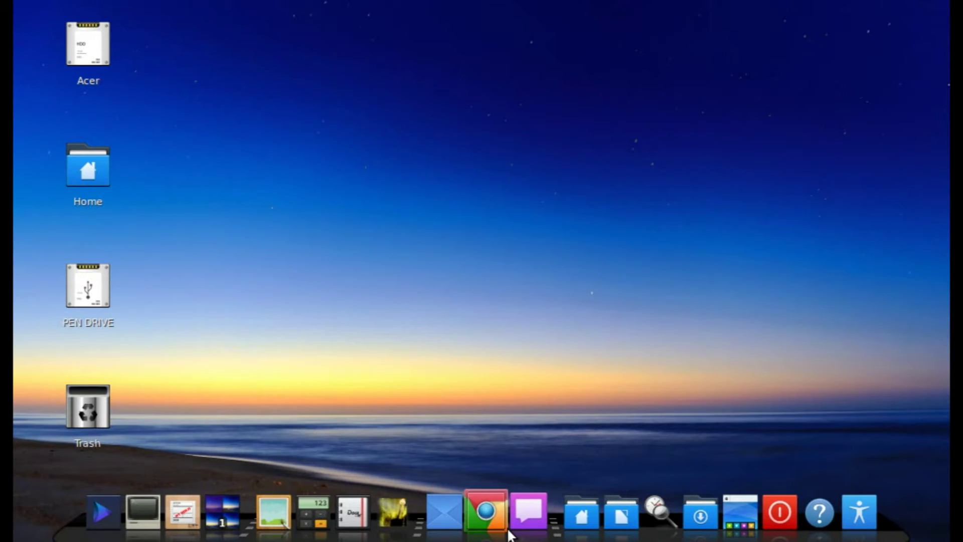
{"action": "mouse_move", "coordinate": [578, 530]}
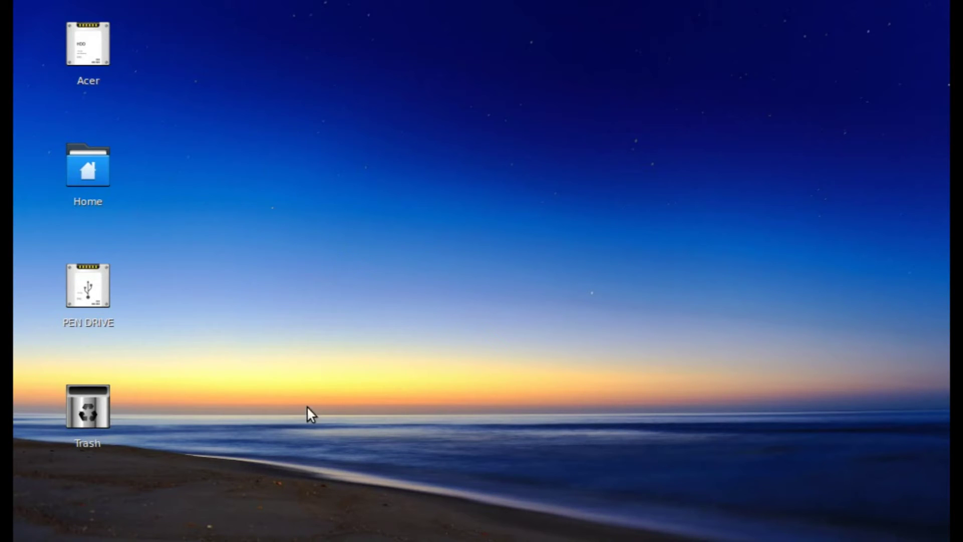
{"action": "mouse_move", "coordinate": [316, 539]}
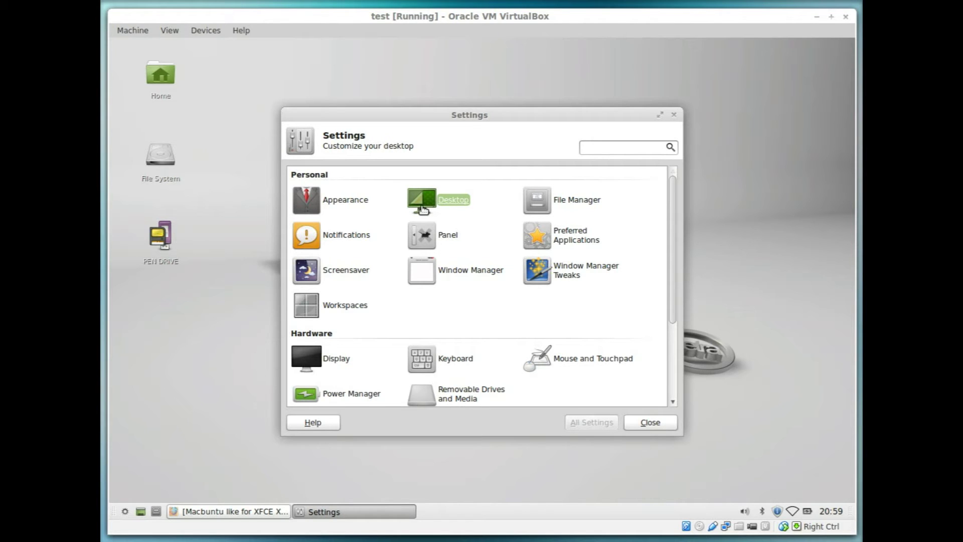
- Set the guest wallpaper to arturodonate_7am_sunrise.jpg in Desktop settings, then close them
{"action": "left_click", "coordinate": [422, 209]}
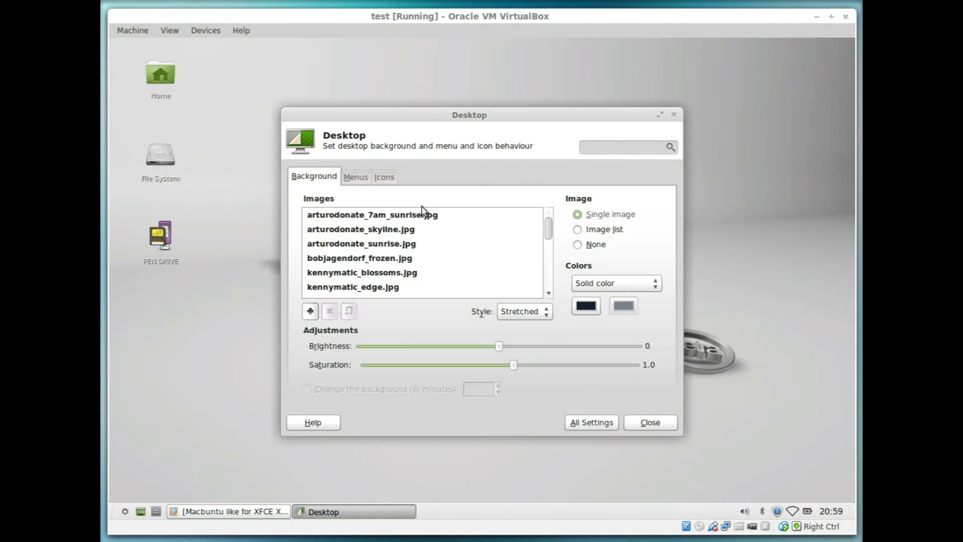
{"action": "left_click", "coordinate": [420, 215]}
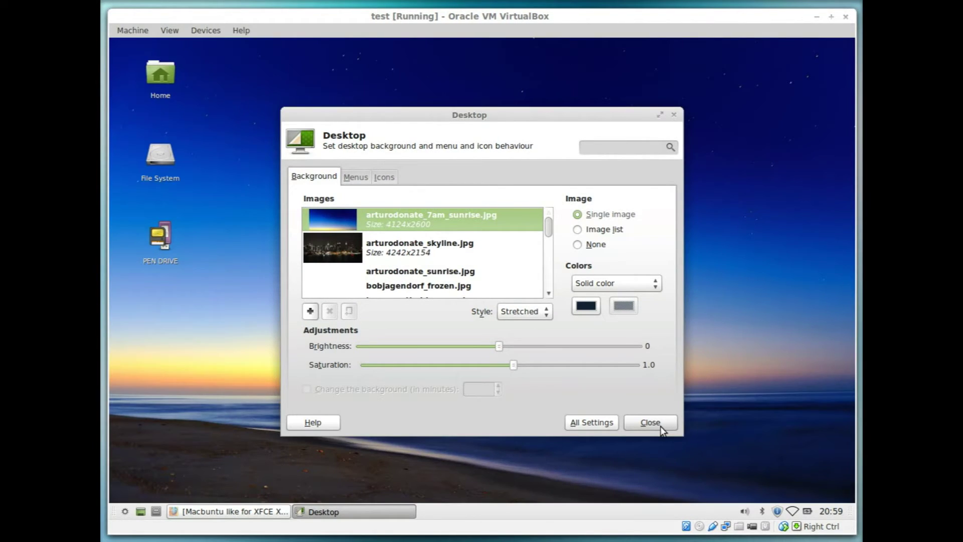
{"action": "left_click", "coordinate": [660, 427]}
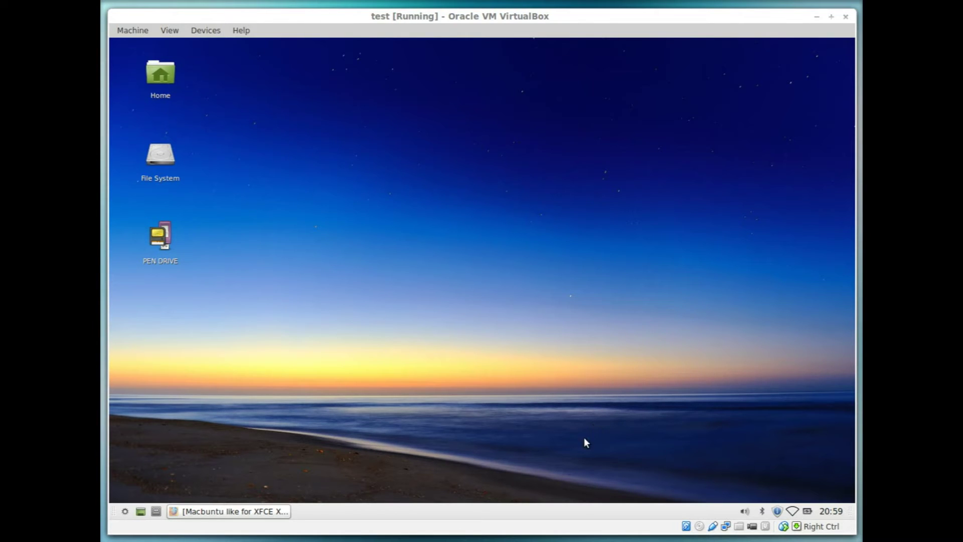
- Unlock the Xfce panel in Panel Preferences and drag it to the top of the screen
{"action": "right_click", "coordinate": [537, 515]}
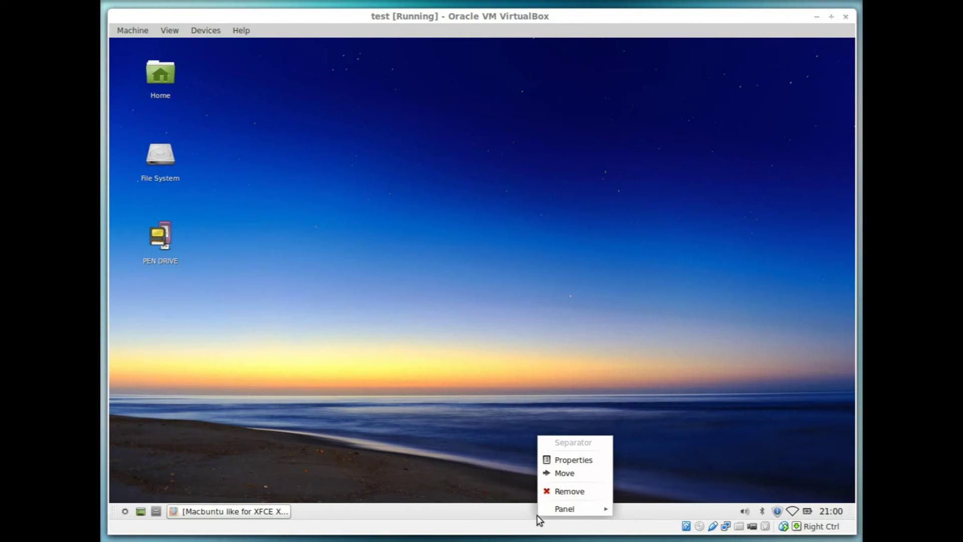
{"action": "mouse_move", "coordinate": [557, 511]}
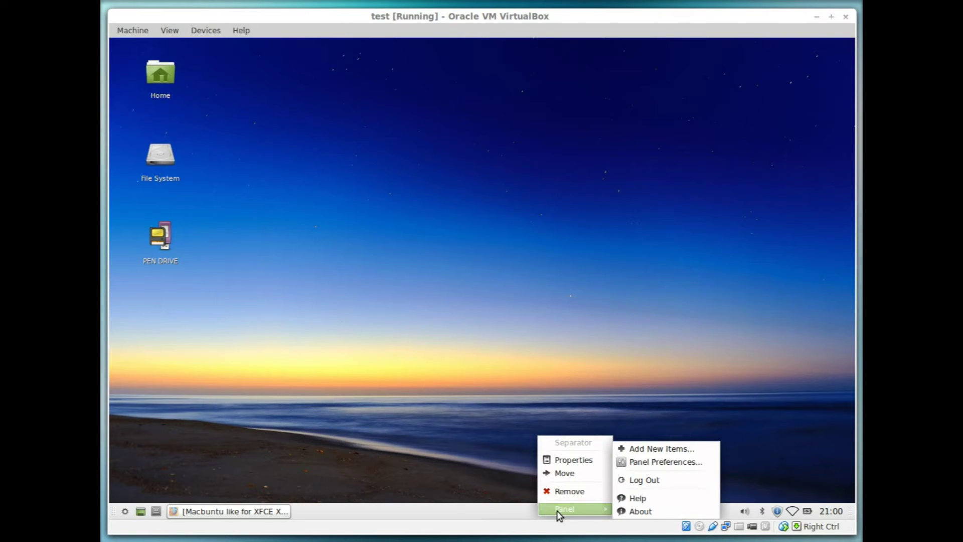
{"action": "left_click", "coordinate": [651, 462]}
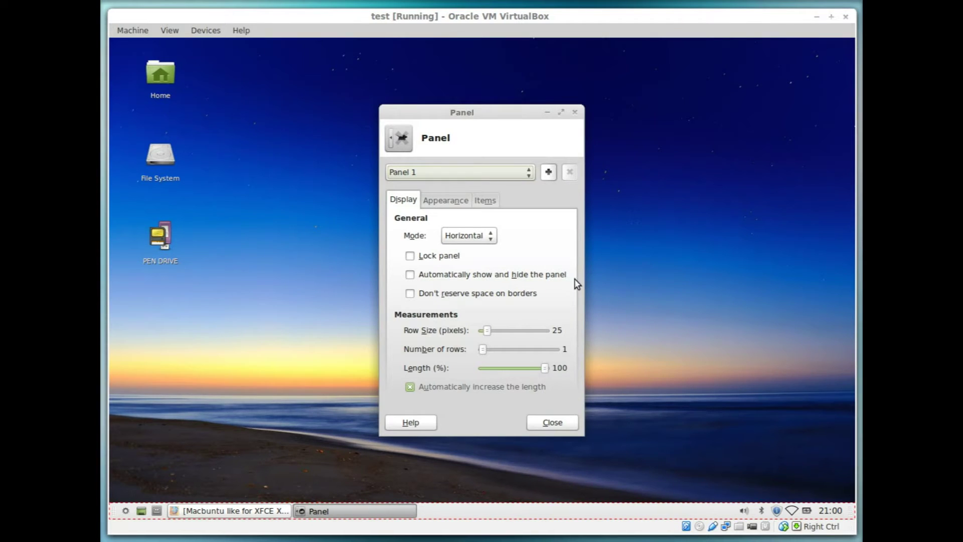
{"action": "left_click", "coordinate": [410, 256]}
{"action": "left_click", "coordinate": [411, 257]}
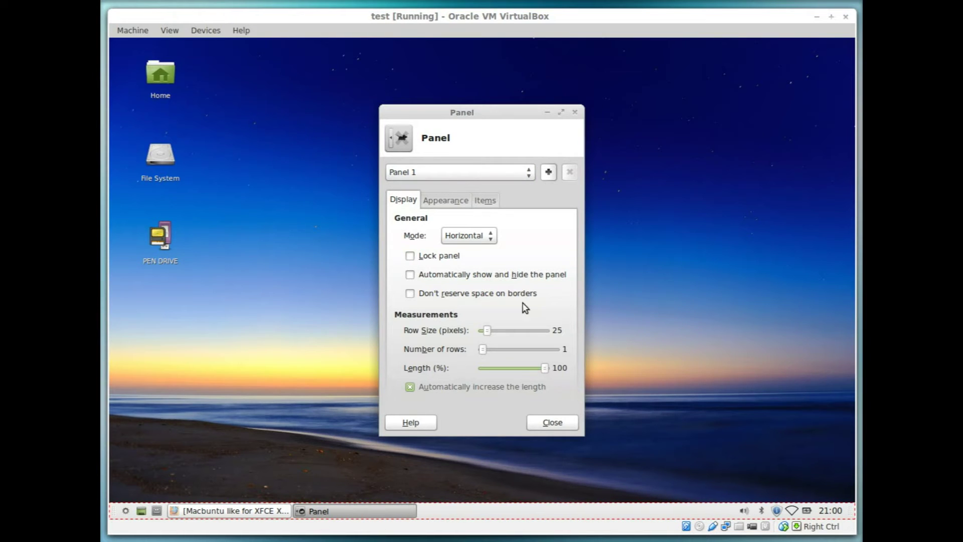
{"action": "left_click", "coordinate": [555, 423]}
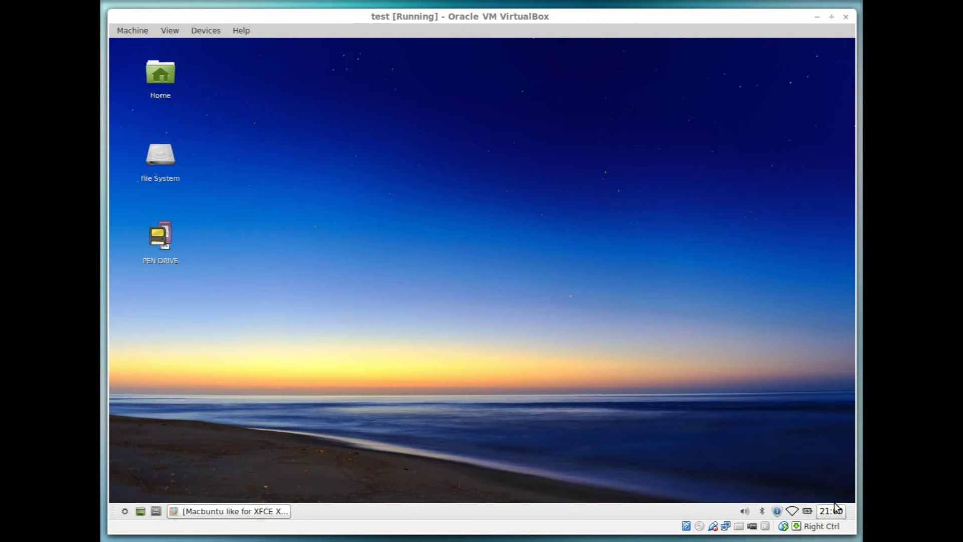
{"action": "left_click_drag", "start_coordinate": [850, 516], "coordinate": [858, 44]}
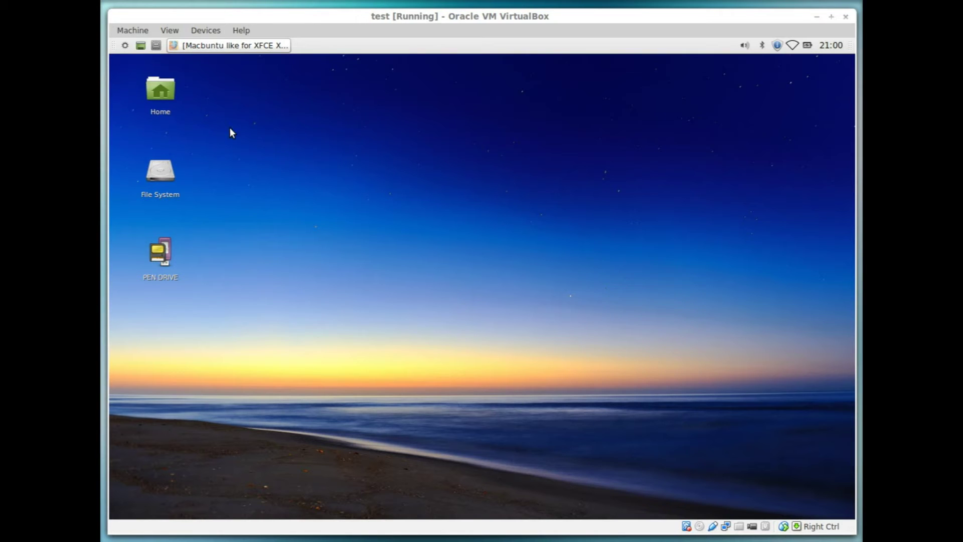
{"action": "left_click", "coordinate": [124, 45]}
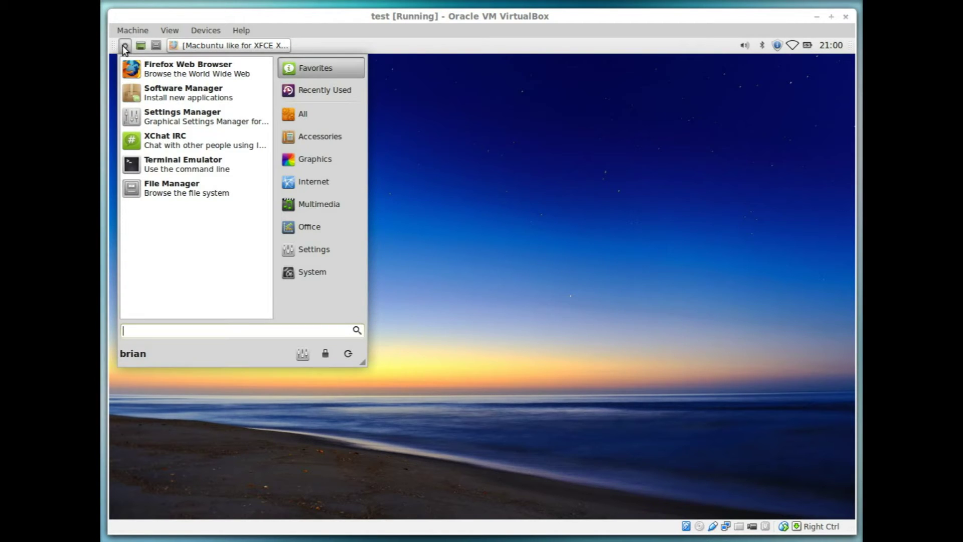
- Launch Software Manager and authenticate with the administrator password
{"action": "left_click", "coordinate": [152, 92]}
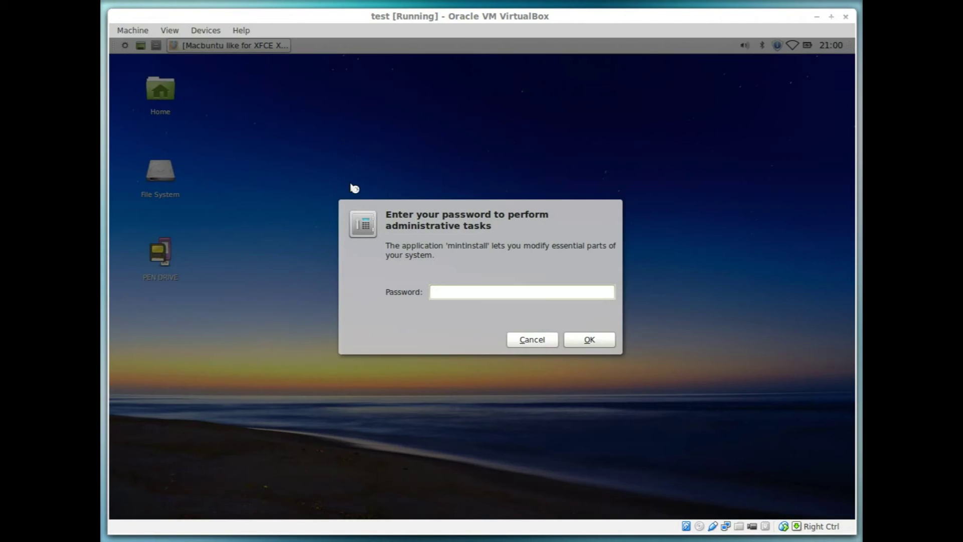
{"action": "type", "text": "•••••••"}
{"action": "key", "text": "Return"}
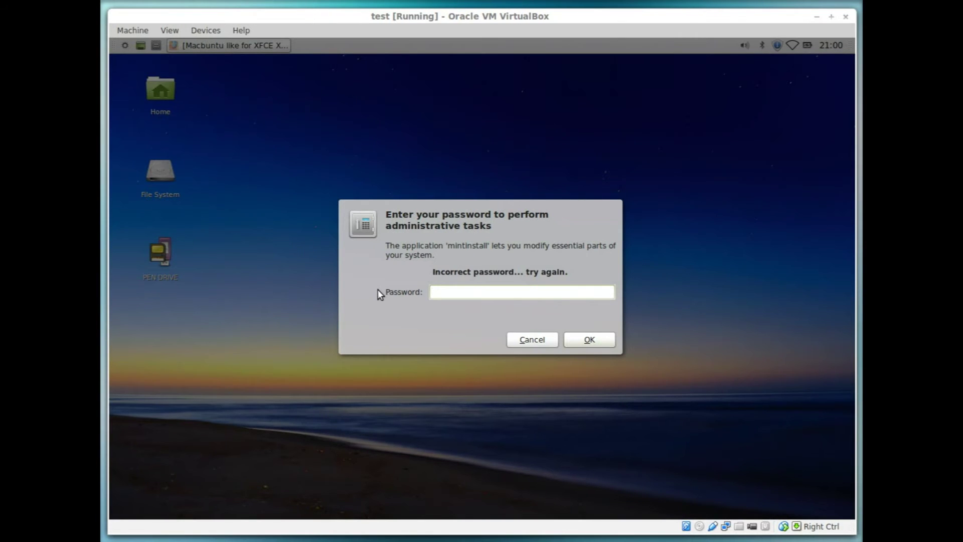
{"action": "type", "text": "••••••••"}
{"action": "key", "text": "Return"}
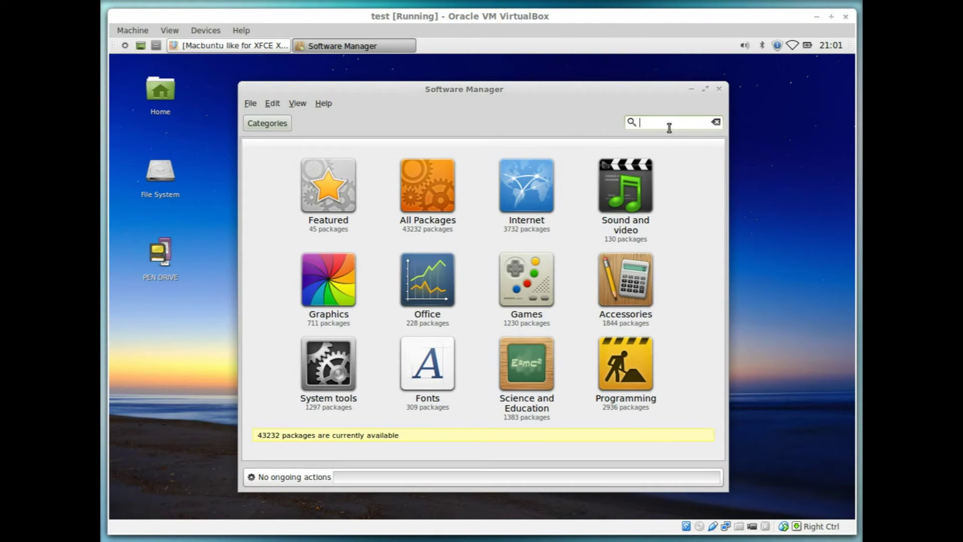
- Search for cairo-dock, view its details showing it installed, then close Software Manager
{"action": "type", "text": "ca"}
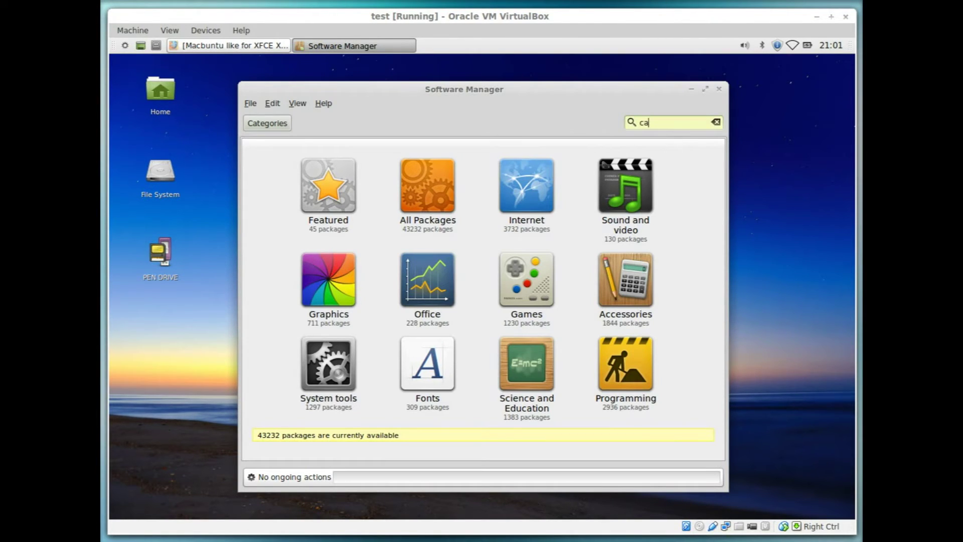
{"action": "type", "text": "iro"}
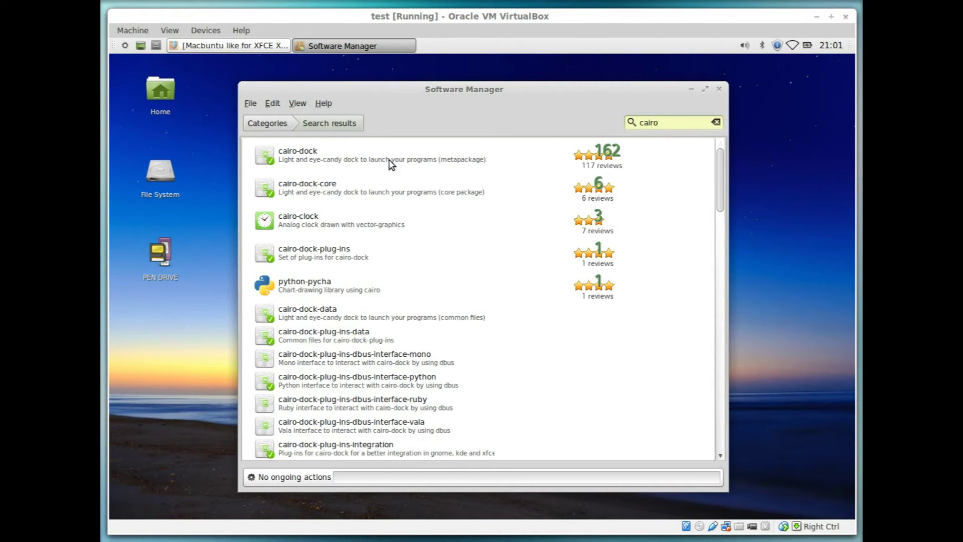
{"action": "left_click", "coordinate": [295, 148]}
{"action": "left_click", "coordinate": [295, 149]}
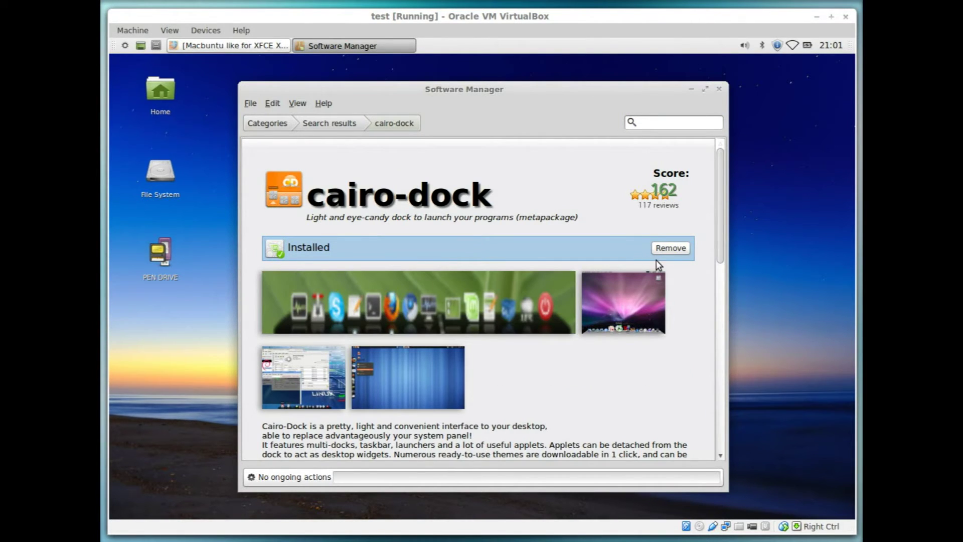
{"action": "left_click", "coordinate": [719, 89]}
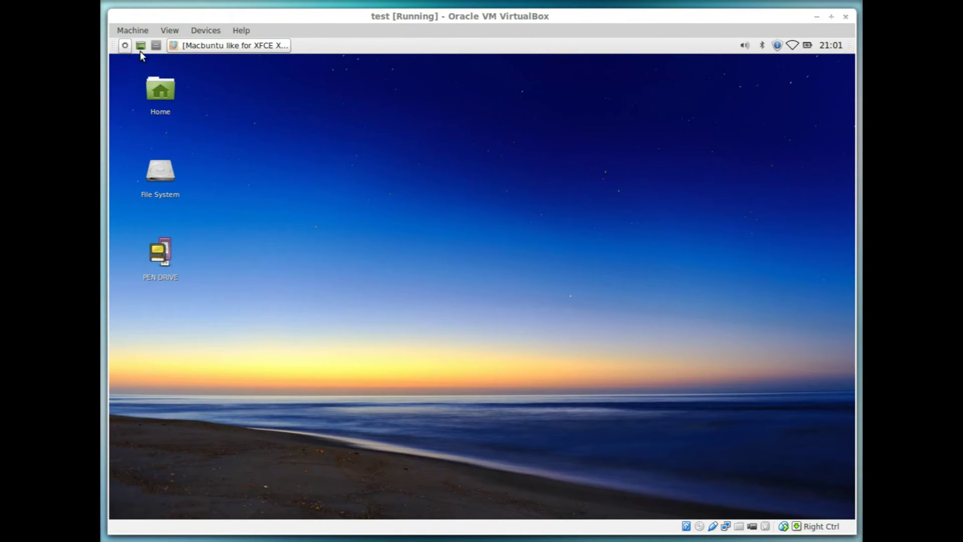
- Launch Cairo-Dock from a 'cal' search in the Whisker menu and show the dock
{"action": "left_click", "coordinate": [124, 46]}
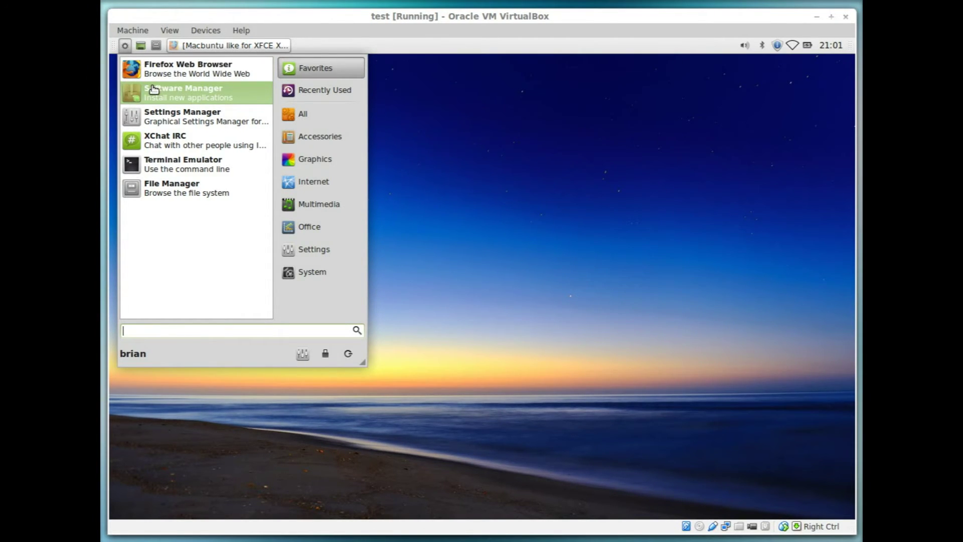
{"action": "type", "text": "c"}
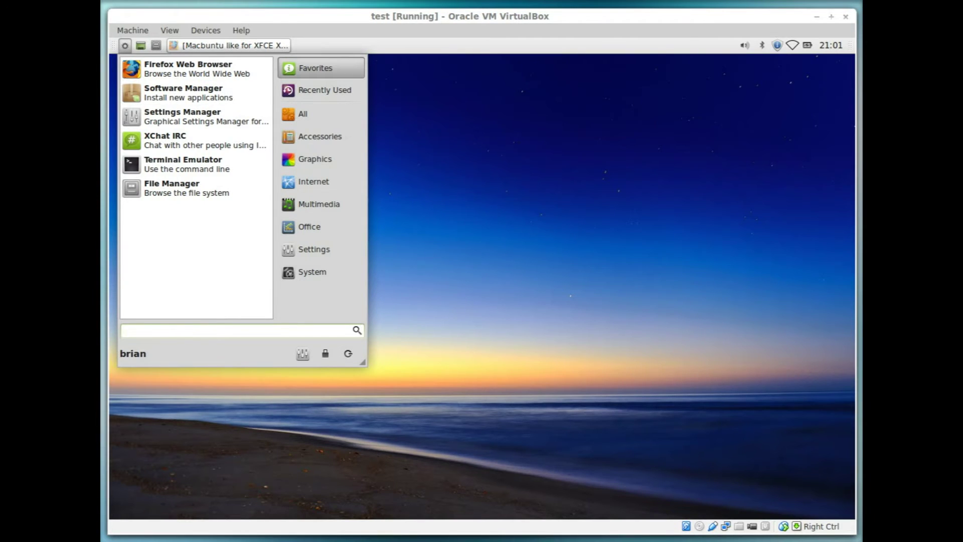
{"action": "type", "text": "al"}
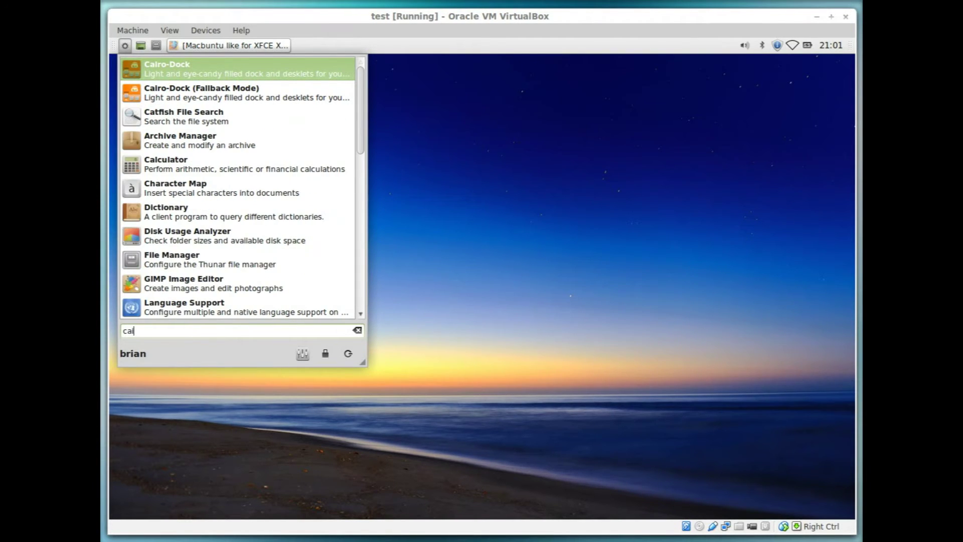
{"action": "key", "text": "Return"}
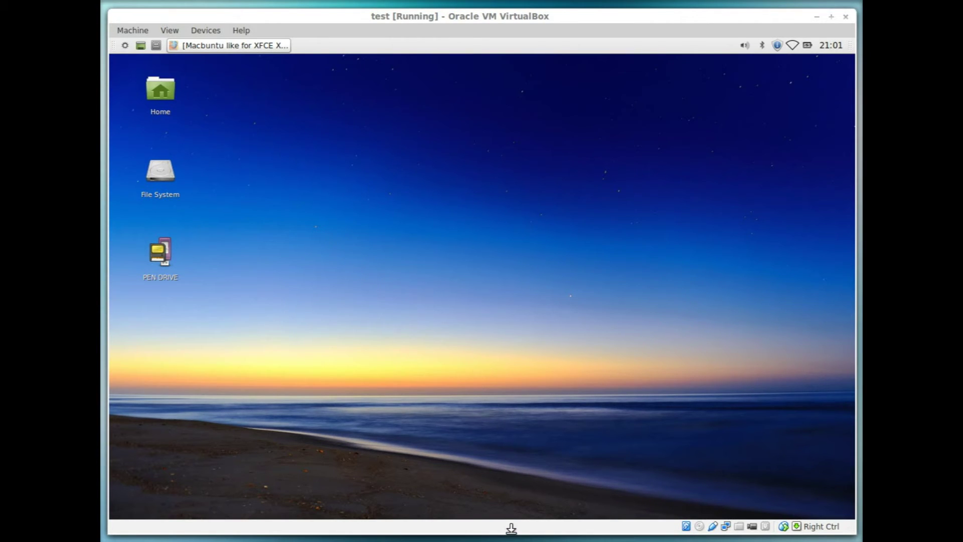
{"action": "mouse_move", "coordinate": [511, 527]}
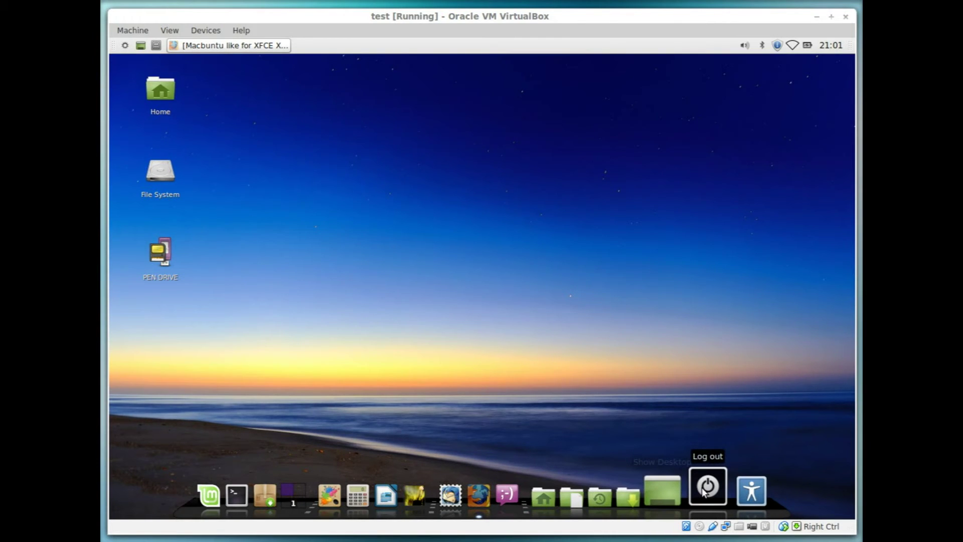
{"action": "right_click", "coordinate": [703, 494]}
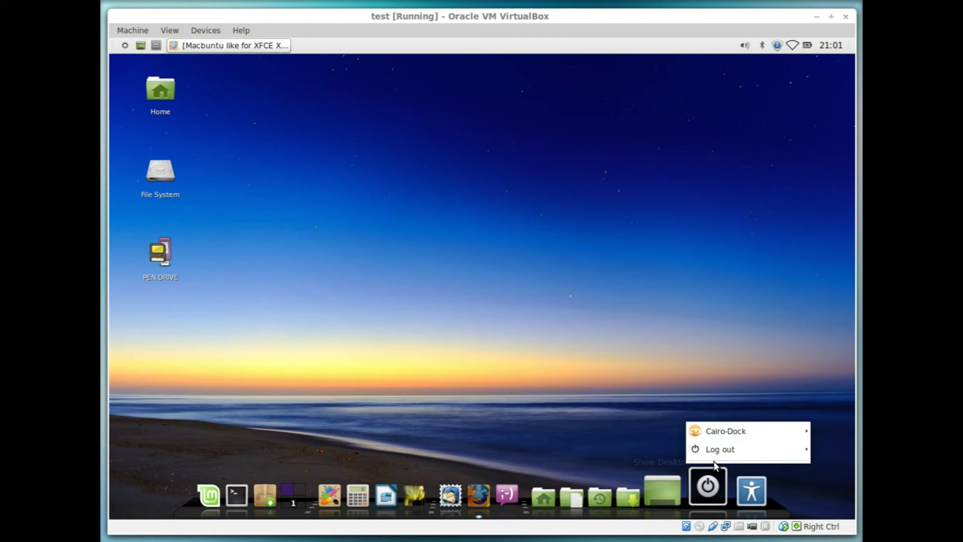
{"action": "mouse_move", "coordinate": [721, 426]}
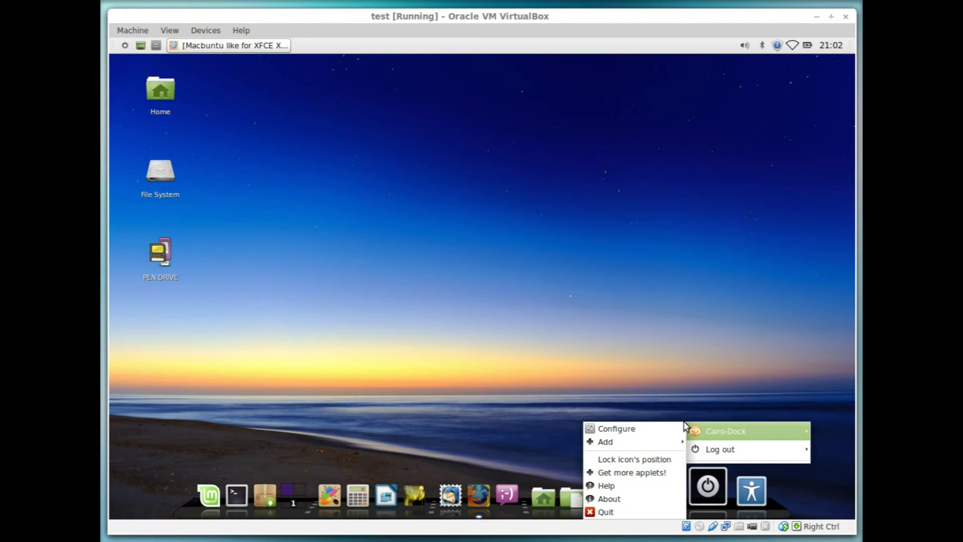
{"action": "left_click", "coordinate": [685, 363]}
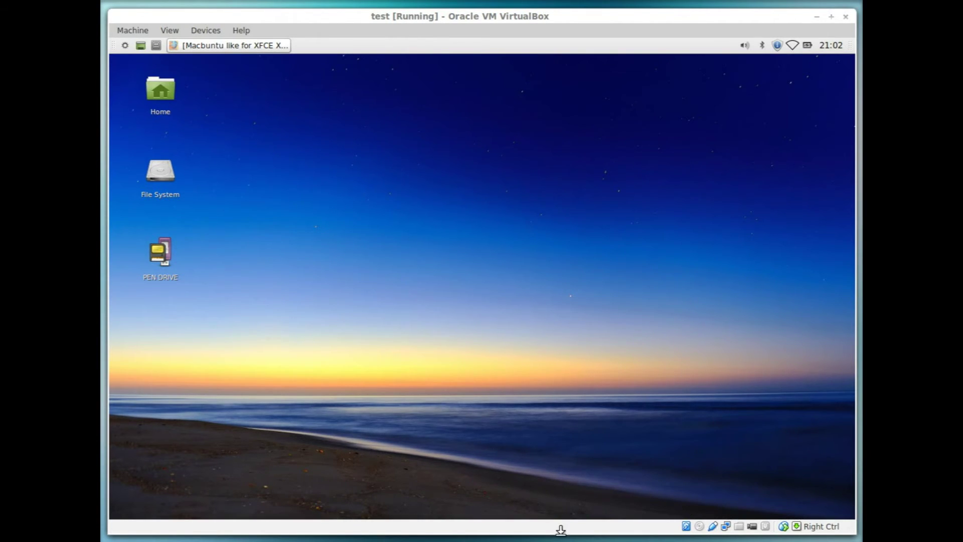
{"action": "mouse_move", "coordinate": [561, 529]}
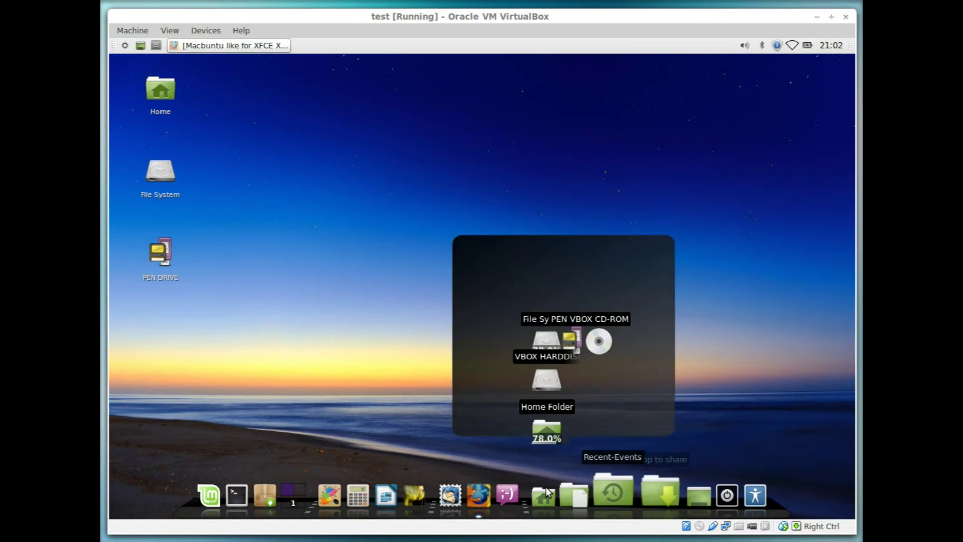
{"action": "left_click", "coordinate": [546, 486]}
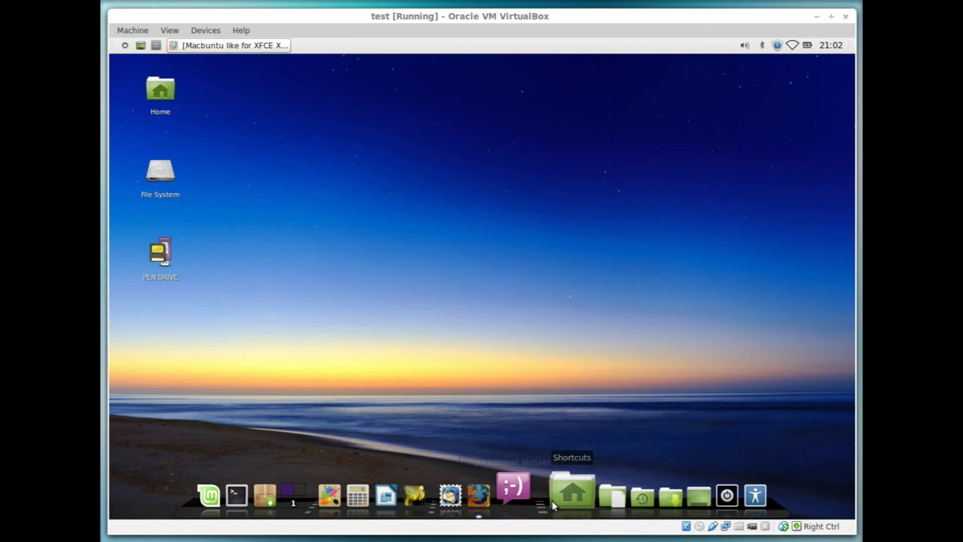
{"action": "right_click", "coordinate": [553, 501]}
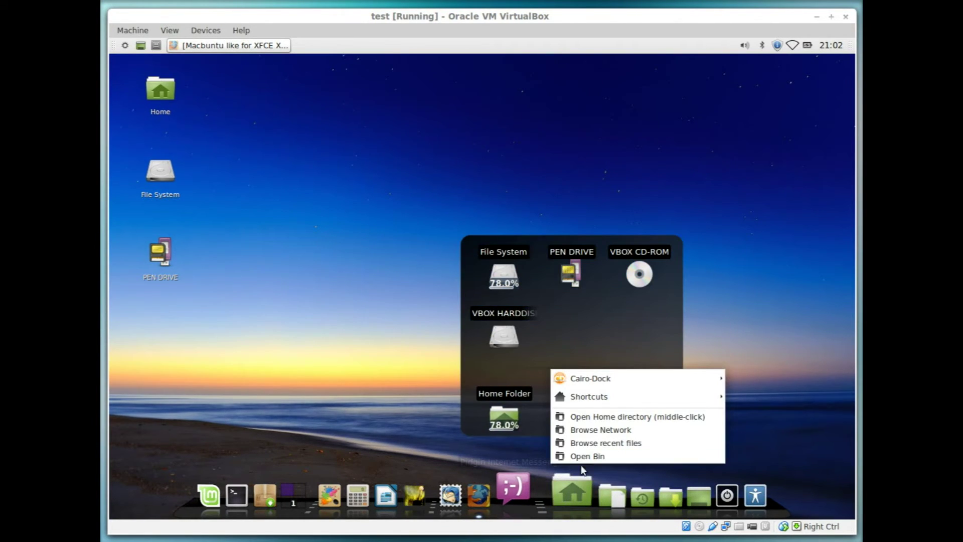
{"action": "mouse_move", "coordinate": [597, 377]}
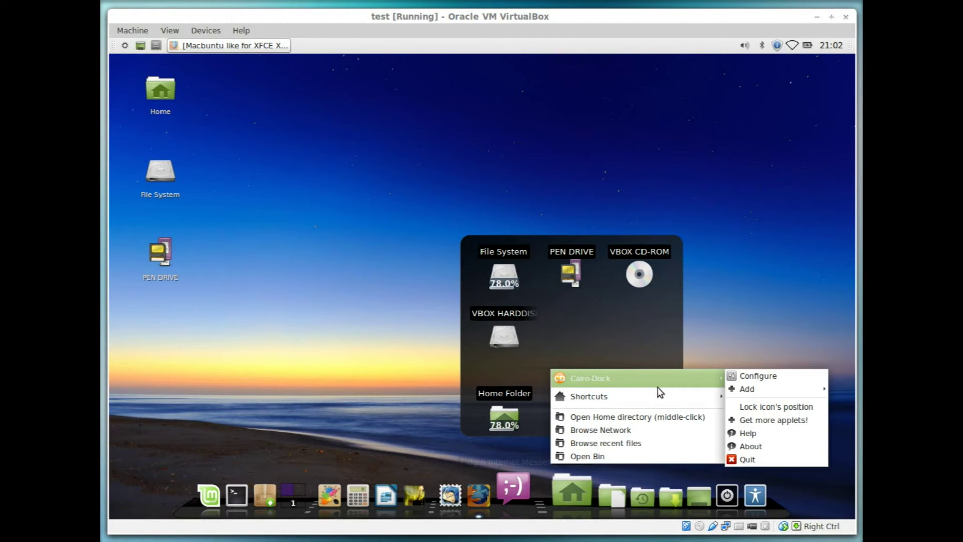
{"action": "left_click", "coordinate": [752, 382]}
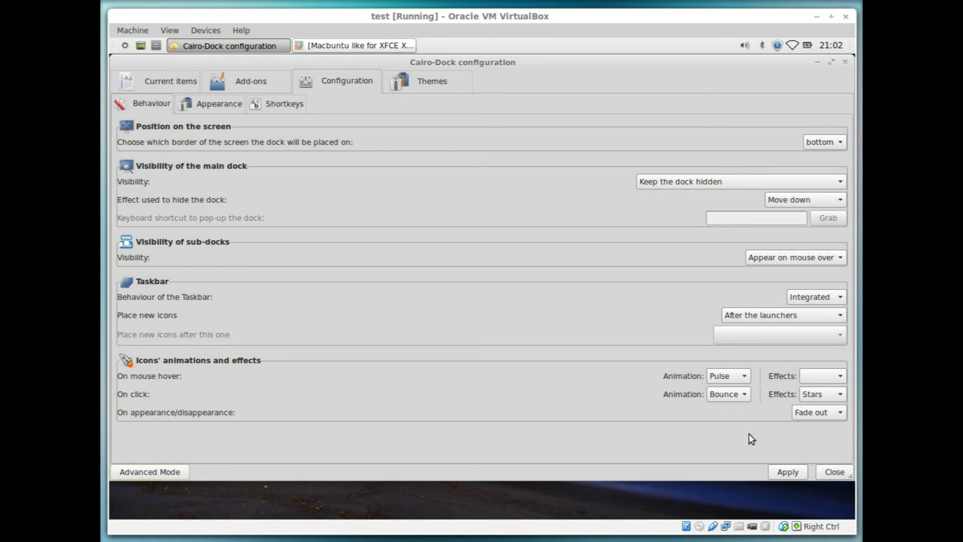
{"action": "left_click", "coordinate": [831, 474]}
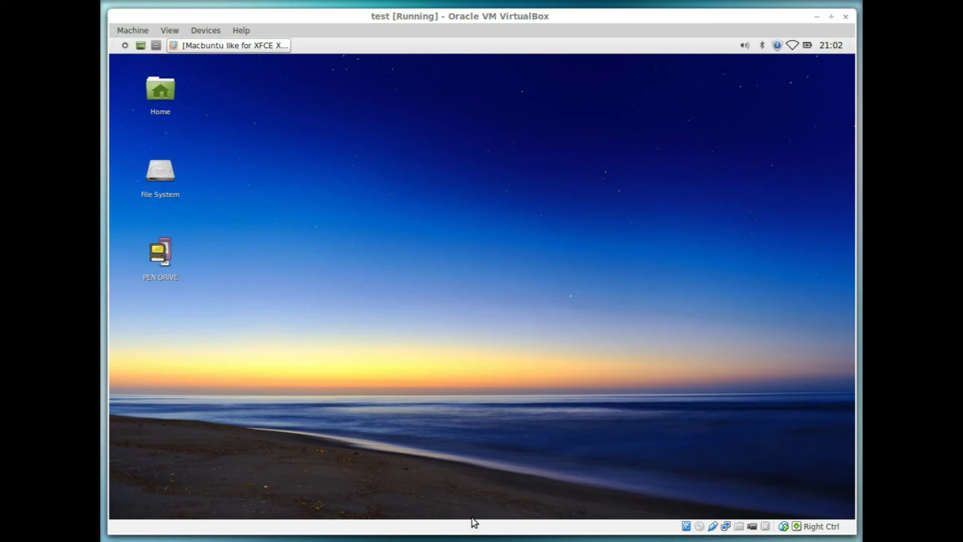
- Restore Firefox to the Nitrux tab, select its install commands, then minimise it
{"action": "mouse_move", "coordinate": [541, 492]}
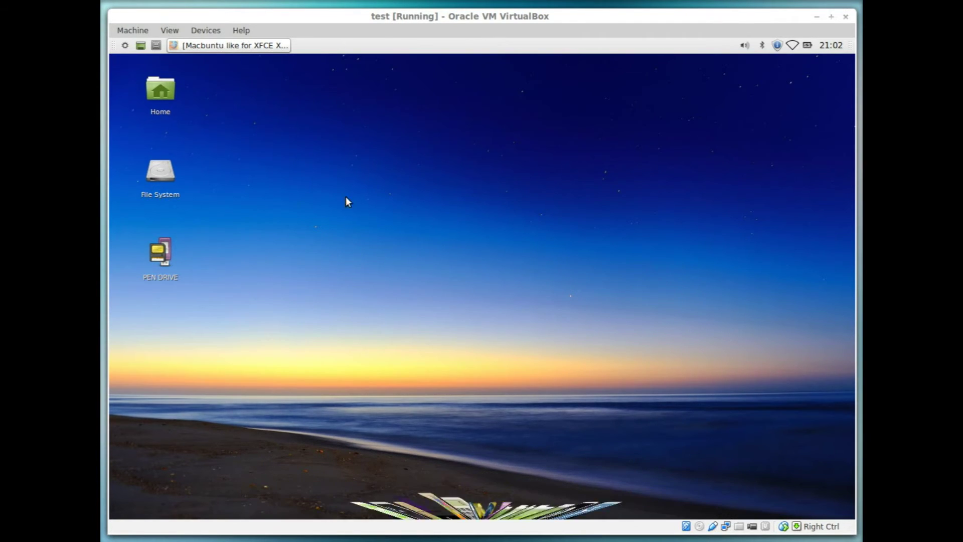
{"action": "left_click", "coordinate": [261, 49]}
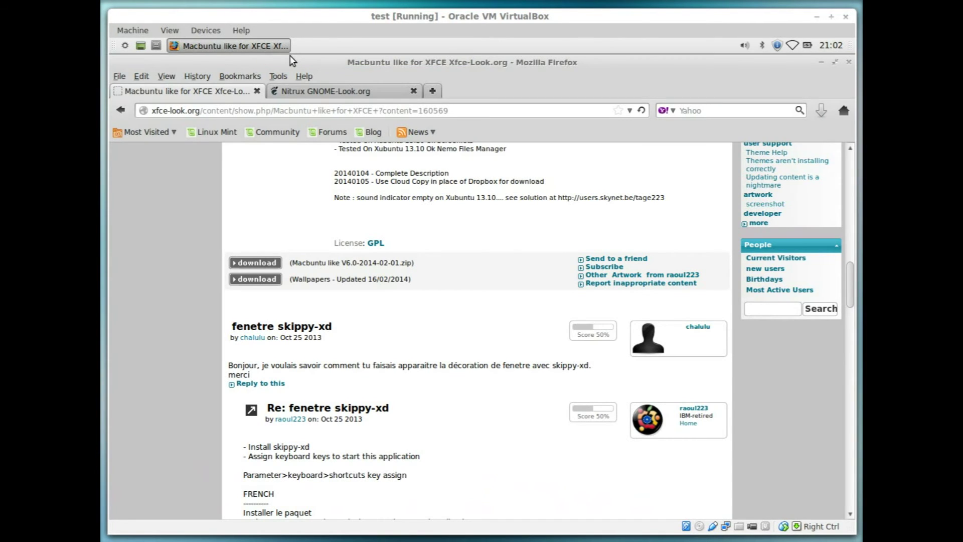
{"action": "left_click", "coordinate": [314, 95]}
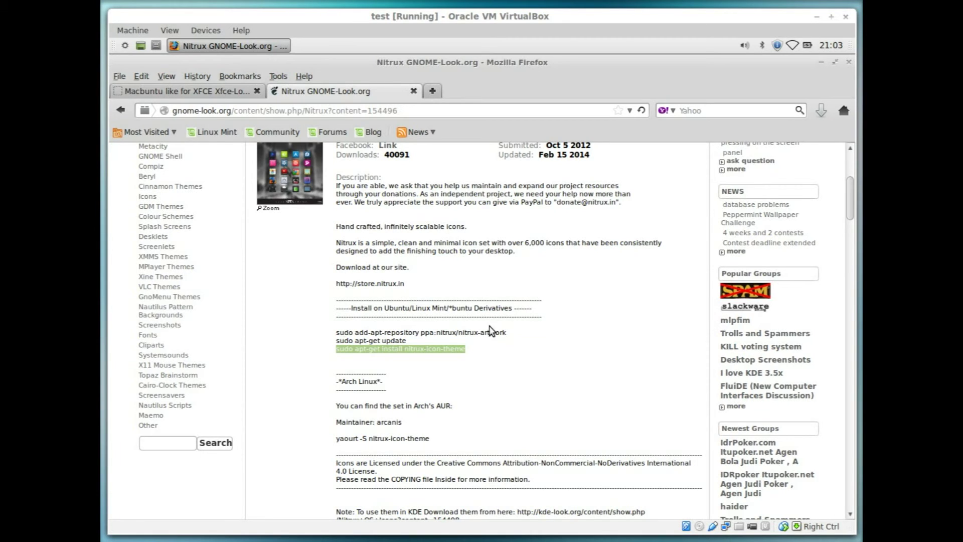
{"action": "left_click_drag", "start_coordinate": [335, 334], "coordinate": [517, 334]}
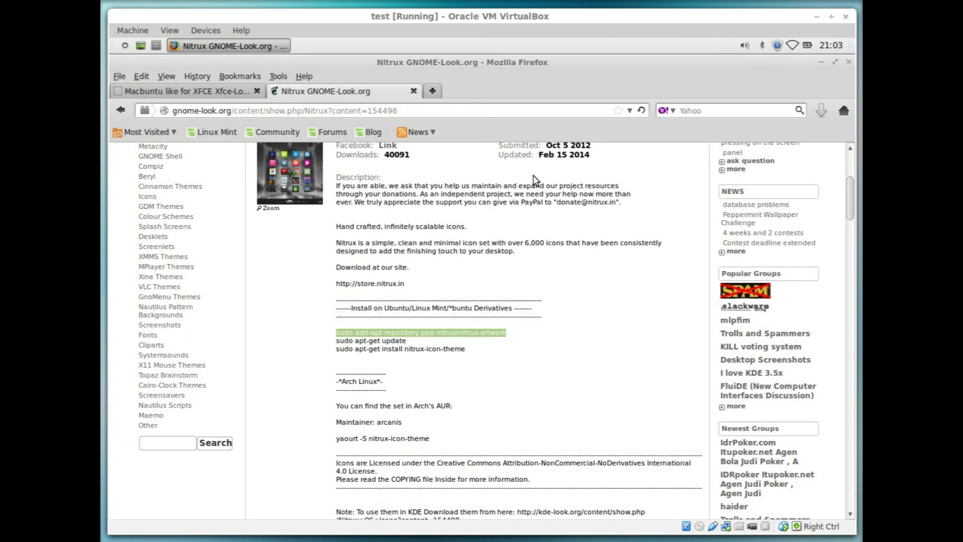
{"action": "left_click", "coordinate": [821, 63]}
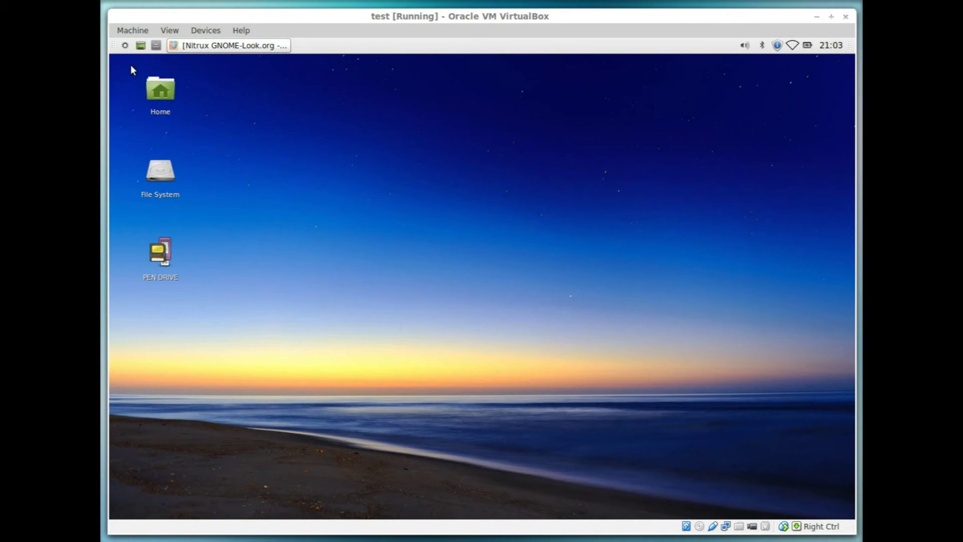
{"action": "left_click", "coordinate": [125, 46]}
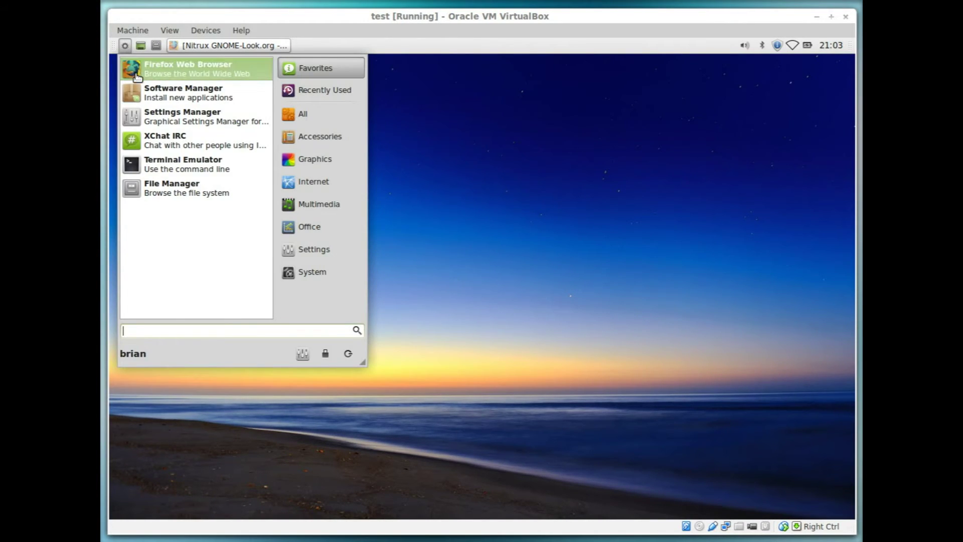
- Change the icon theme from Mint-X to Nitrux in Appearance, close it, and restore the Nitrux browser page
{"action": "left_click", "coordinate": [146, 116]}
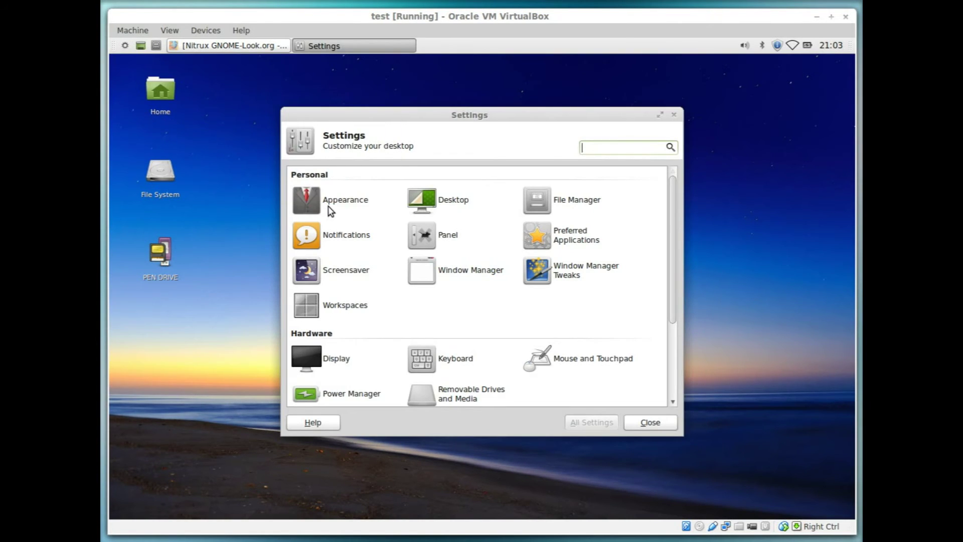
{"action": "left_click", "coordinate": [331, 204]}
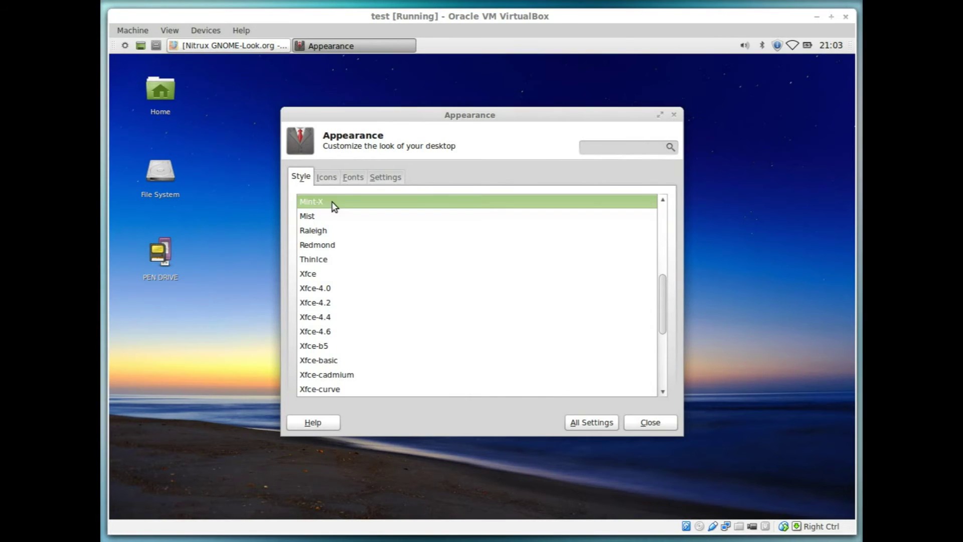
{"action": "left_click", "coordinate": [329, 179]}
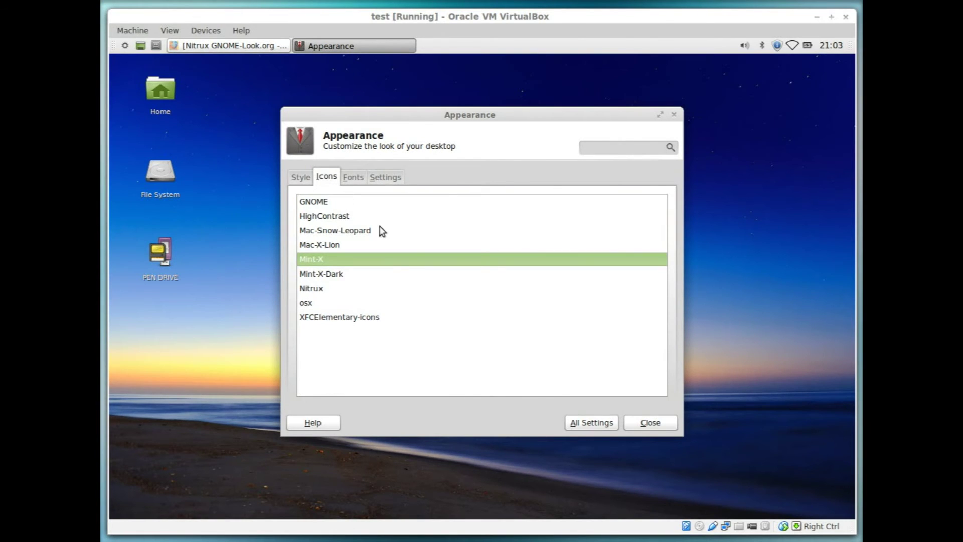
{"action": "left_click", "coordinate": [316, 289]}
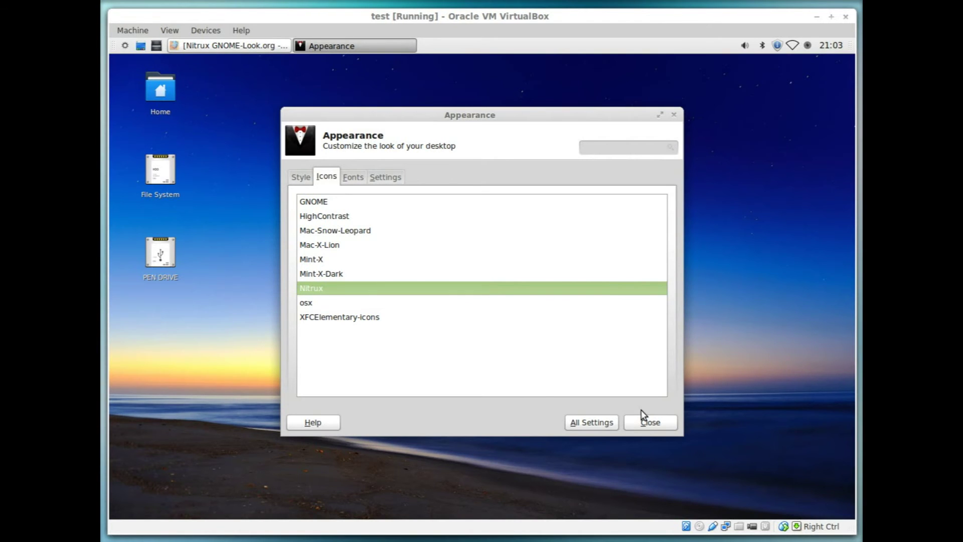
{"action": "left_click", "coordinate": [650, 424]}
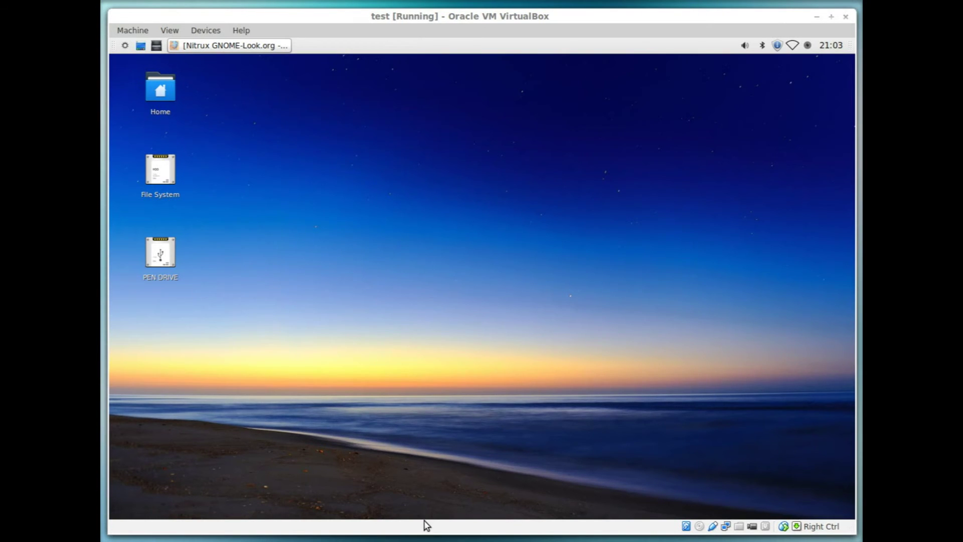
{"action": "mouse_move", "coordinate": [427, 521]}
{"action": "left_click", "coordinate": [263, 48]}
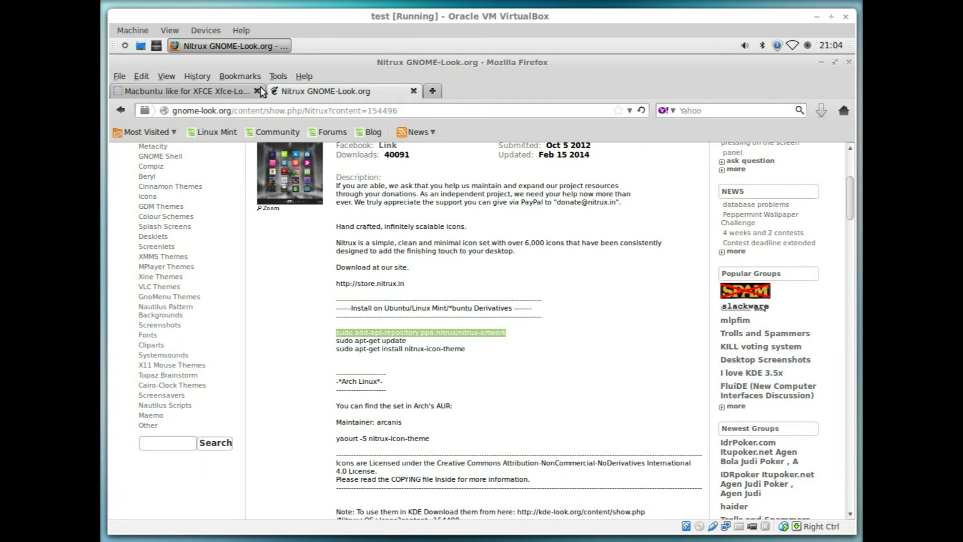
- Reload the Nitrux page and select the end of its web address
{"action": "left_click", "coordinate": [200, 110]}
{"action": "key", "text": "Return"}
{"action": "left_click", "coordinate": [372, 111]}
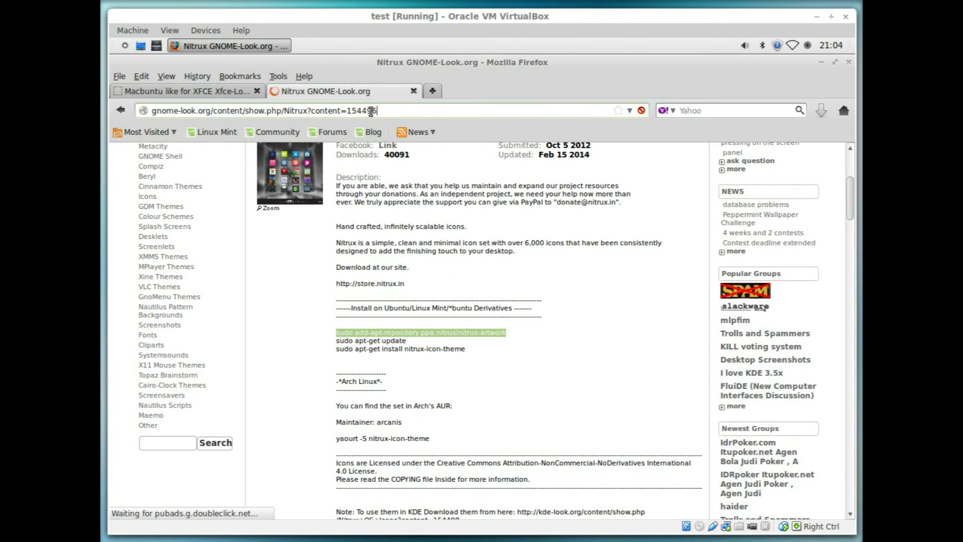
{"action": "left_click_drag", "start_coordinate": [371, 110], "coordinate": [315, 110]}
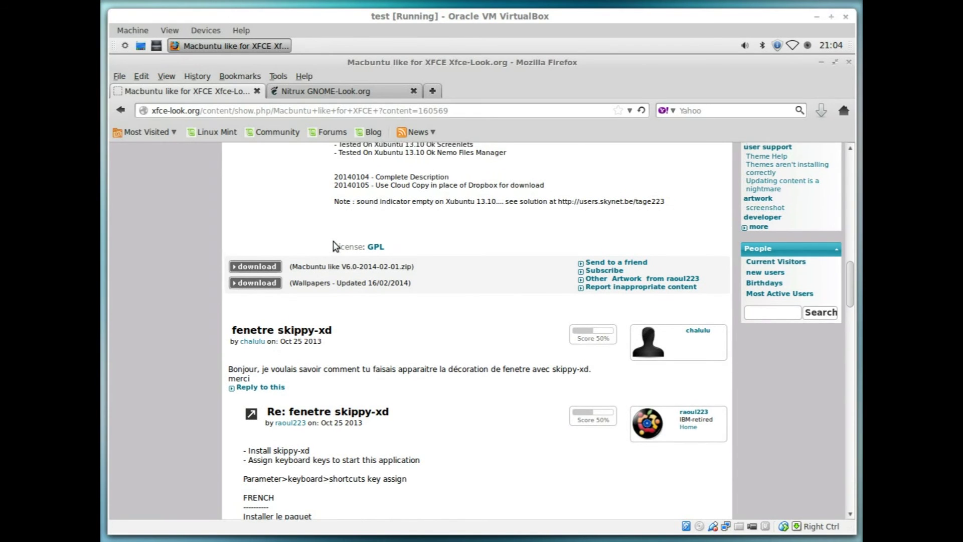
- Scroll the Macbuntu like for XFCE page to its download links, then minimize Firefox
{"action": "scroll", "coordinate": [335, 246], "scroll_direction": "up", "scroll_amount": 10}
{"action": "scroll", "coordinate": [335, 245], "scroll_direction": "up", "scroll_amount": 10}
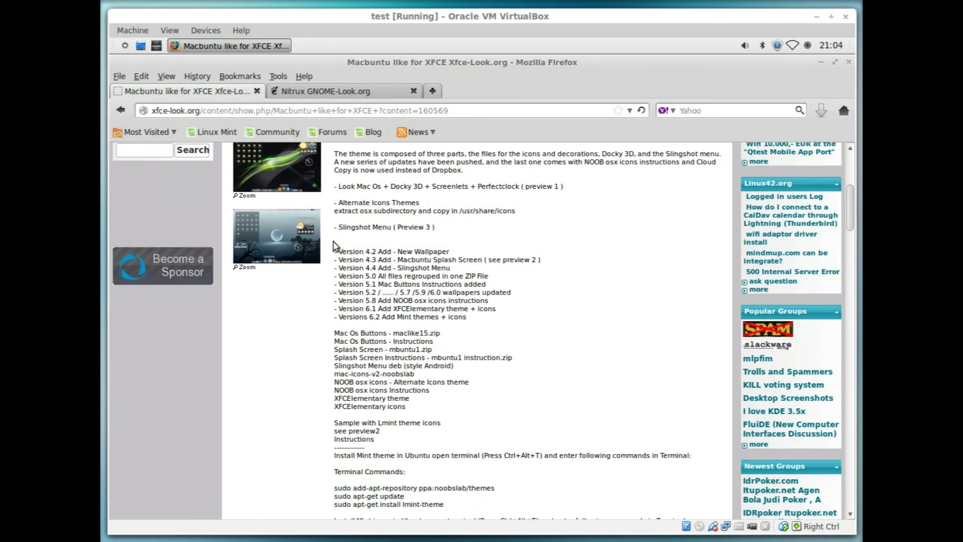
{"action": "scroll", "coordinate": [335, 246], "scroll_direction": "down", "scroll_amount": 15}
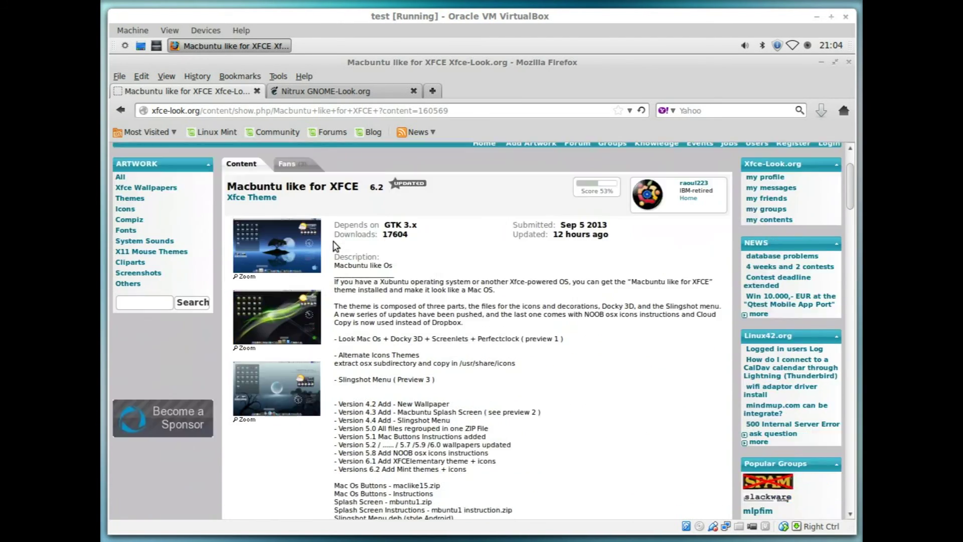
{"action": "scroll", "coordinate": [336, 245], "scroll_direction": "down", "scroll_amount": 4}
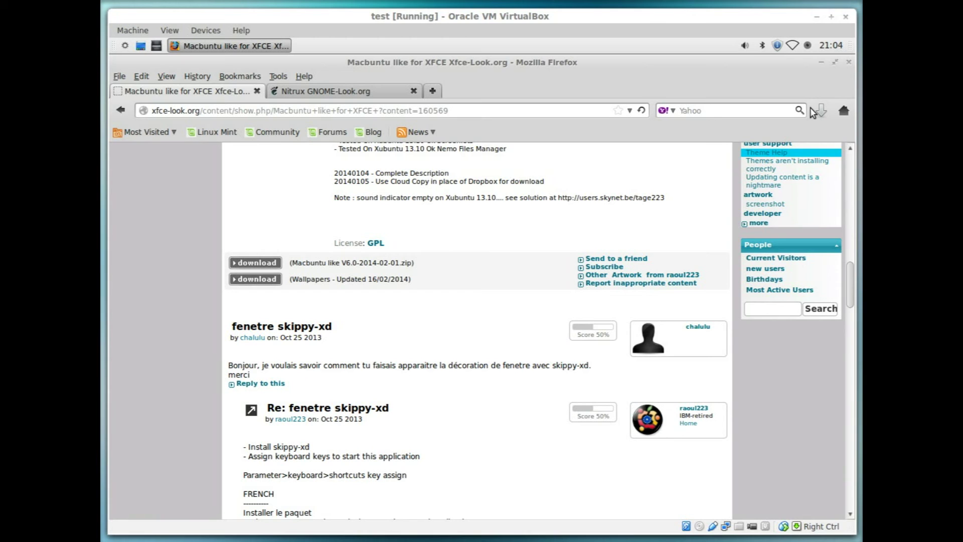
{"action": "left_click", "coordinate": [821, 62]}
- Browse Home > Downloads > Macbuntu like V6.0-2014-02-01 and select the mac-icons-v2 and mac-ithemes-v2 packages
{"action": "double_click", "coordinate": [166, 96]}
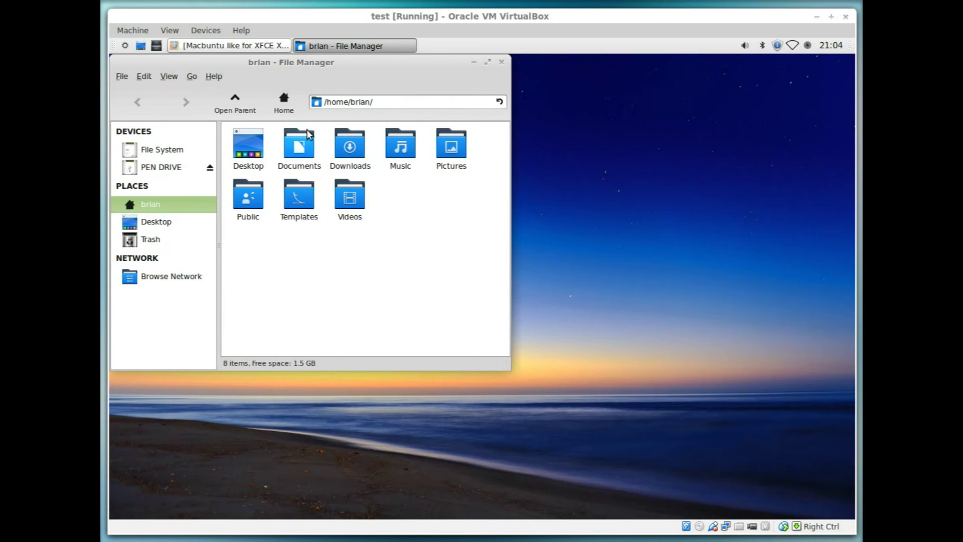
{"action": "double_click", "coordinate": [354, 148]}
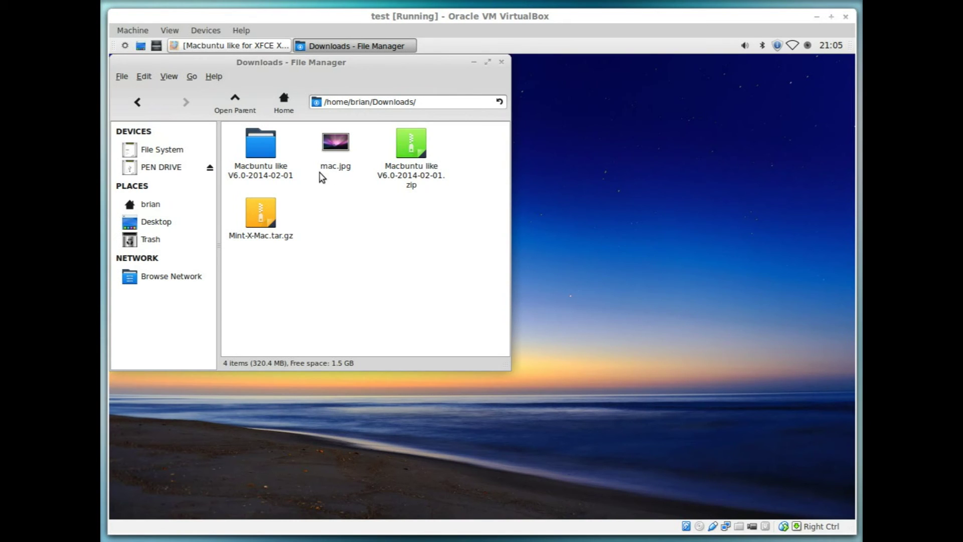
{"action": "double_click", "coordinate": [268, 149]}
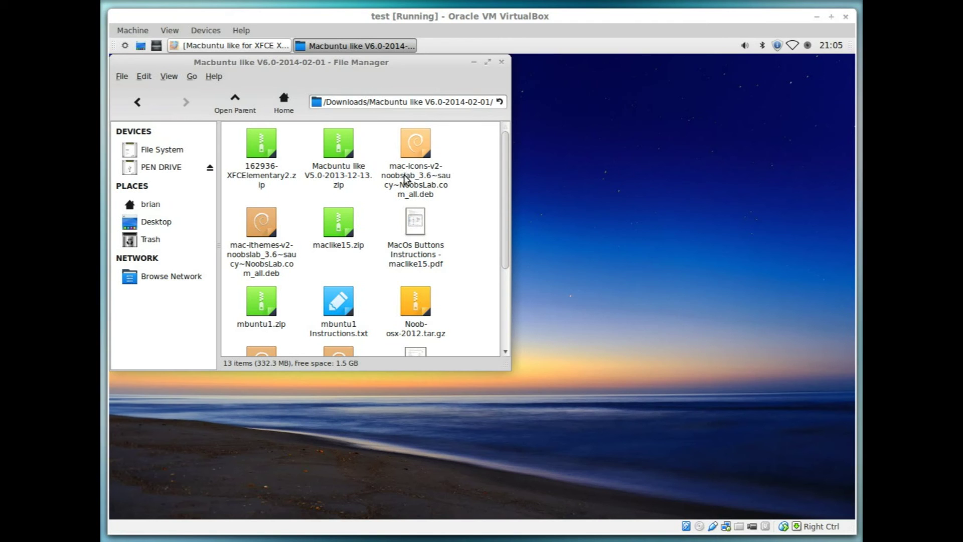
{"action": "left_click", "coordinate": [420, 153]}
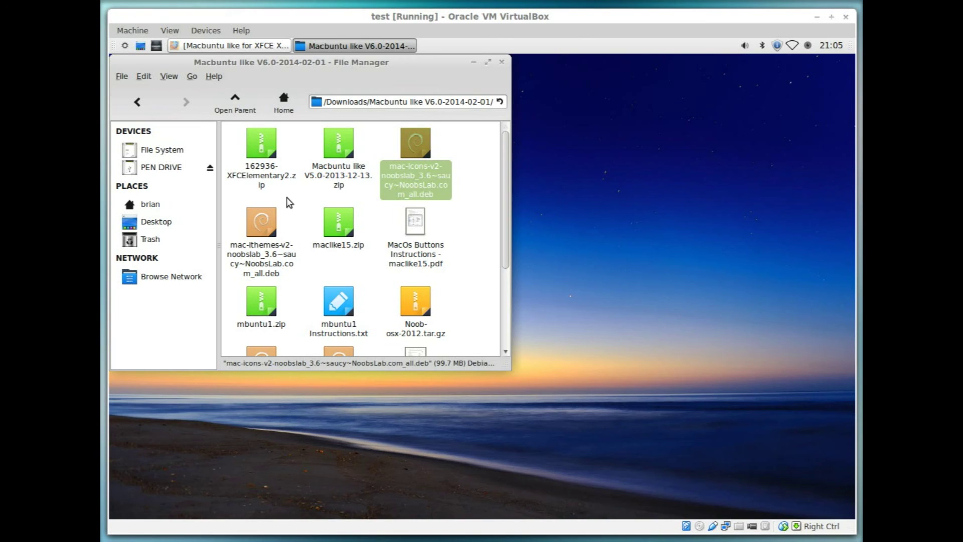
{"action": "left_click", "coordinate": [267, 215]}
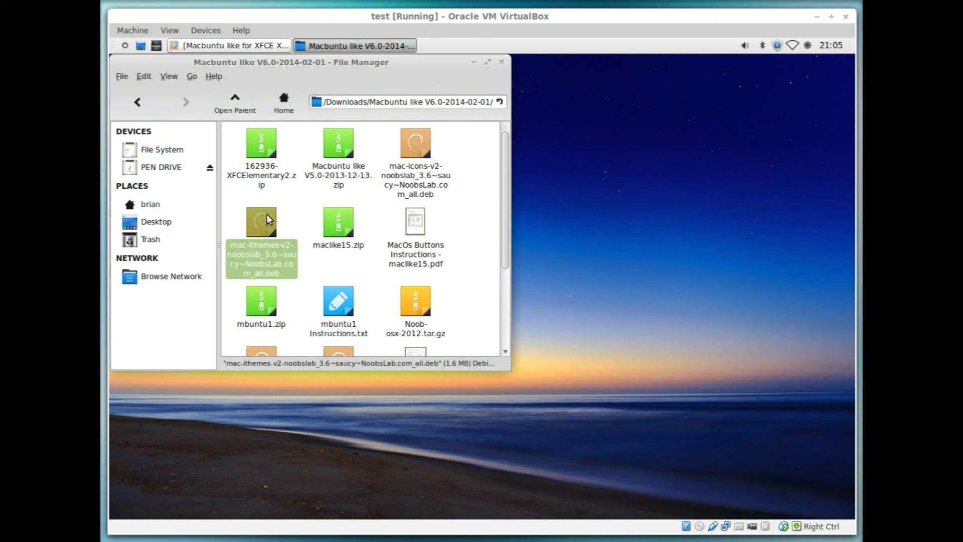
- Open mac-ithemes-v2-noobslab in GDebi, see it's already installed, then close GDebi and the File Manager
{"action": "right_click", "coordinate": [266, 214]}
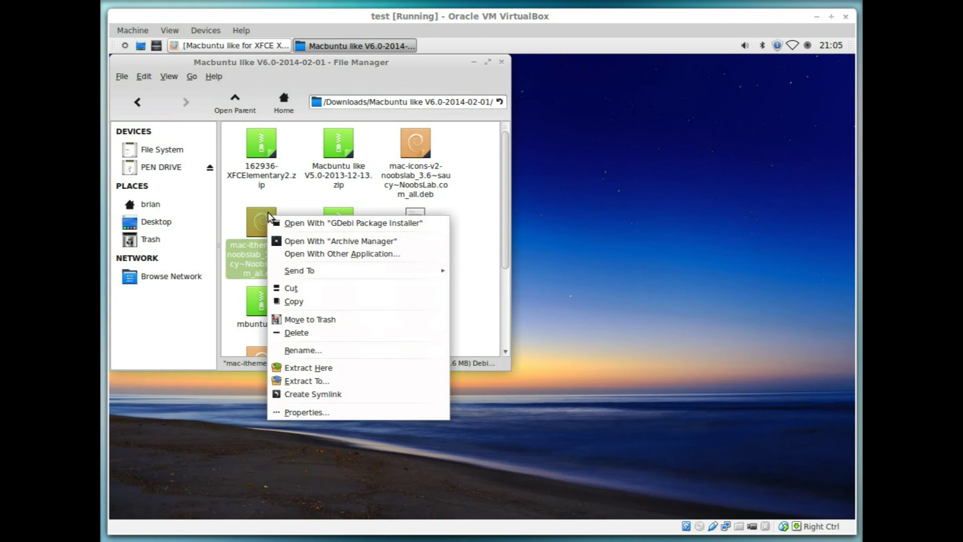
{"action": "left_click", "coordinate": [291, 196]}
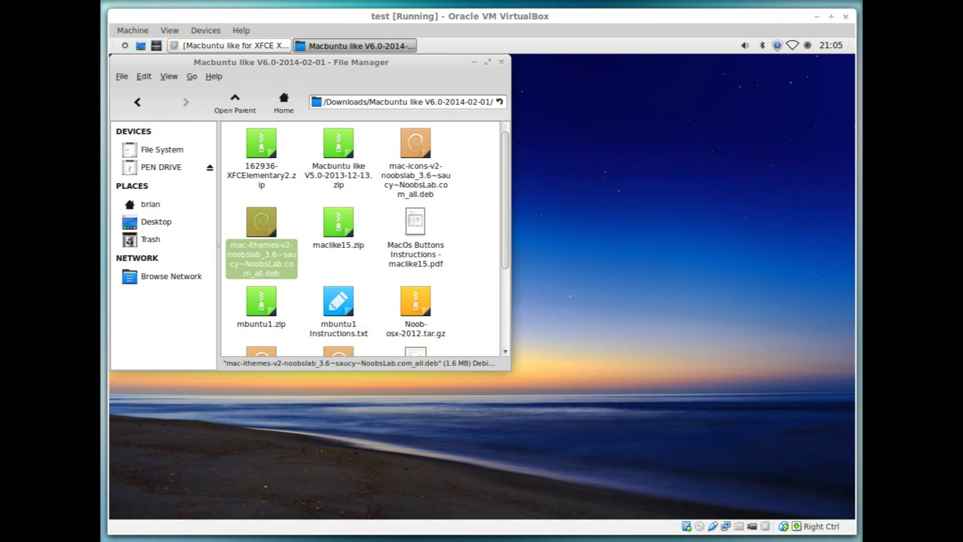
{"action": "double_click", "coordinate": [269, 216]}
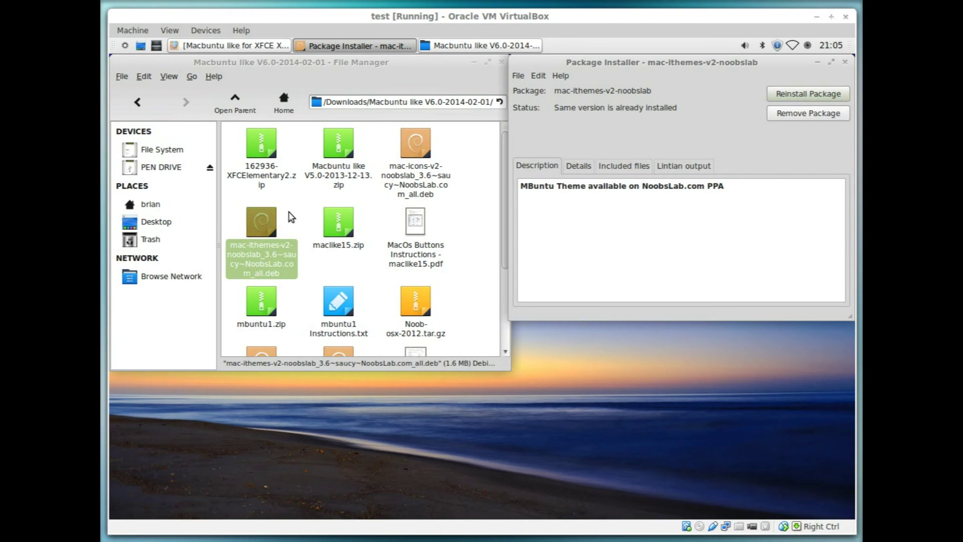
{"action": "left_click", "coordinate": [846, 63]}
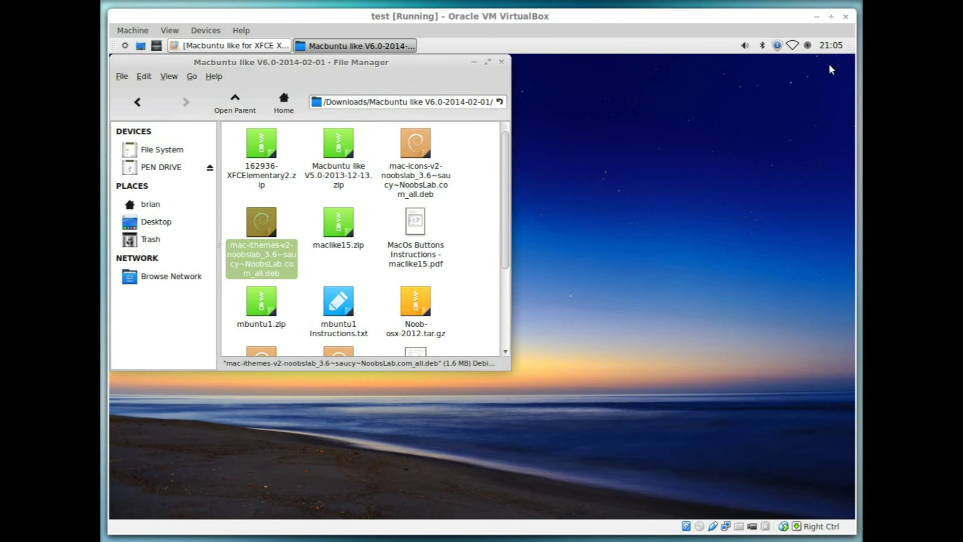
{"action": "left_click", "coordinate": [503, 62]}
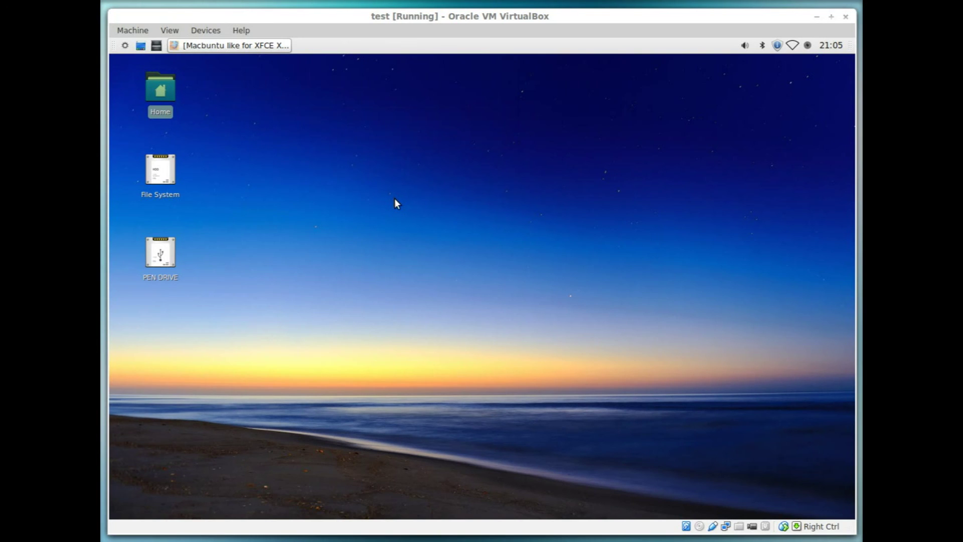
- From the Whisker menu's Settings Manager, select the MBuntu-OSX style in Appearance and close it
{"action": "left_click", "coordinate": [303, 163]}
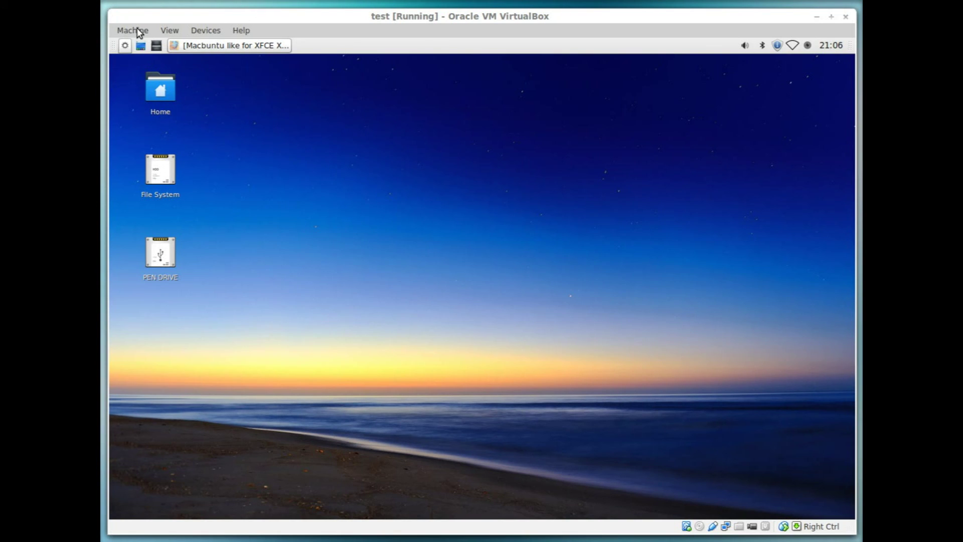
{"action": "left_click", "coordinate": [125, 45]}
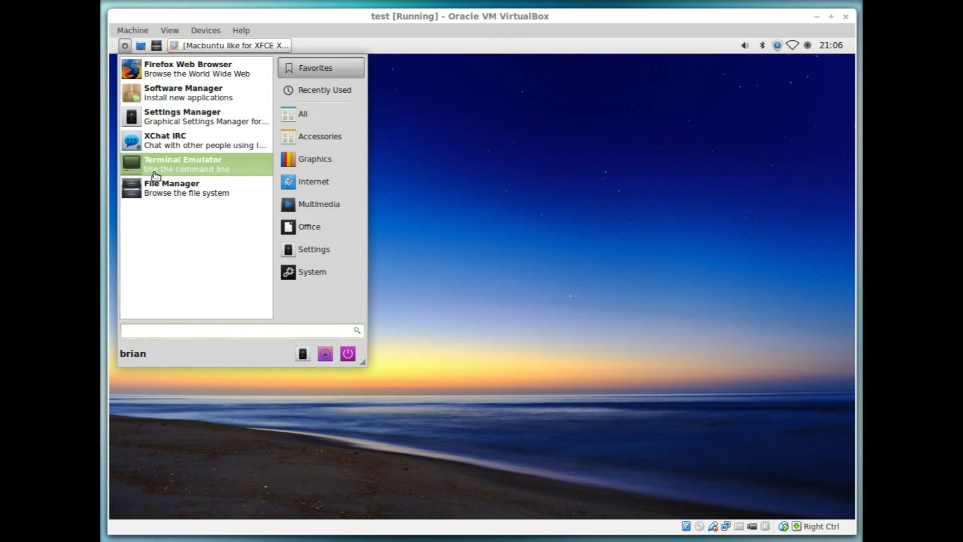
{"action": "left_click", "coordinate": [167, 120]}
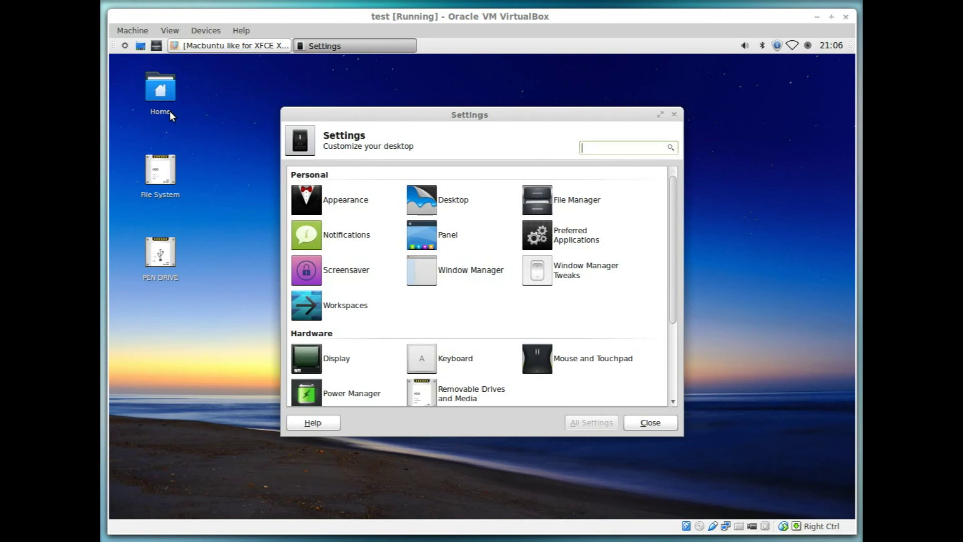
{"action": "left_click", "coordinate": [363, 201]}
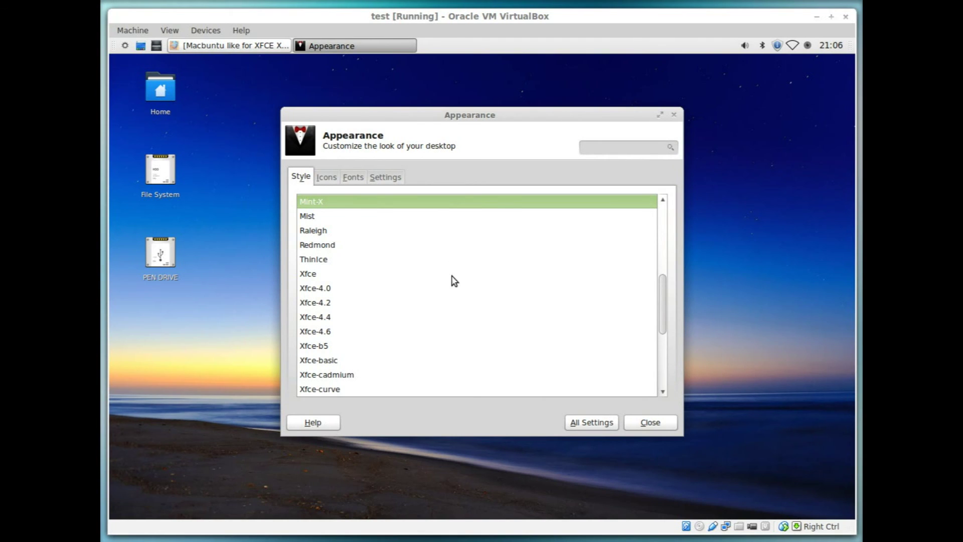
{"action": "scroll", "coordinate": [452, 280], "scroll_direction": "up", "scroll_amount": 2}
{"action": "scroll", "coordinate": [453, 279], "scroll_direction": "up", "scroll_amount": 1}
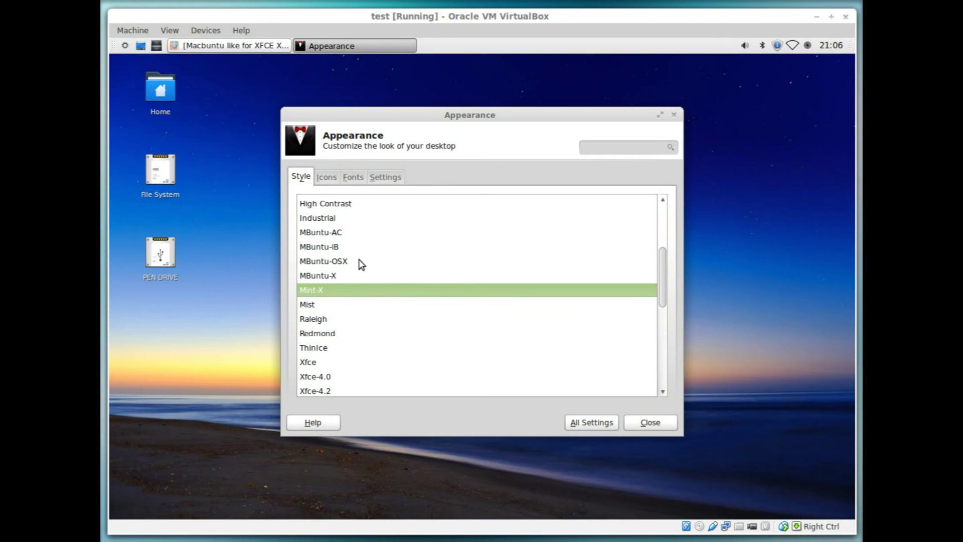
{"action": "left_click", "coordinate": [324, 264]}
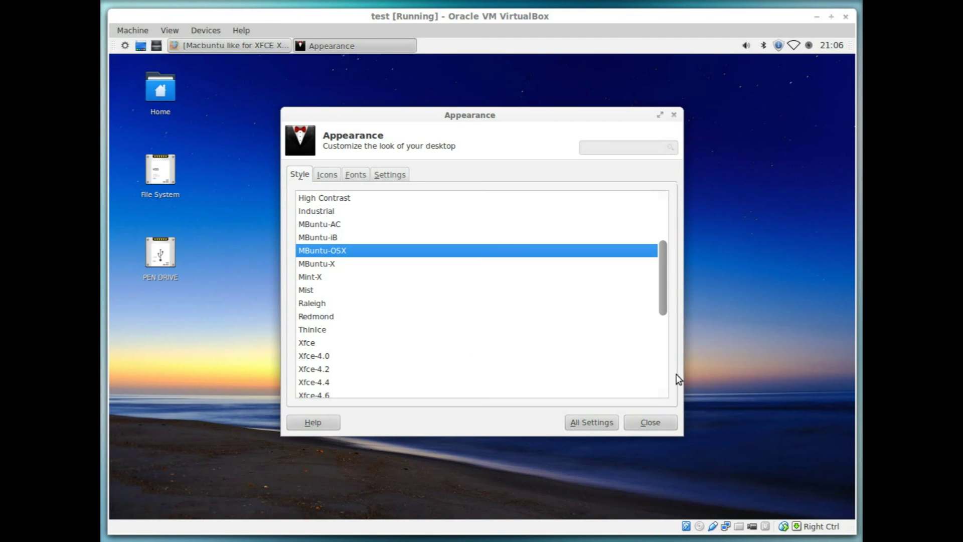
{"action": "left_click", "coordinate": [657, 426]}
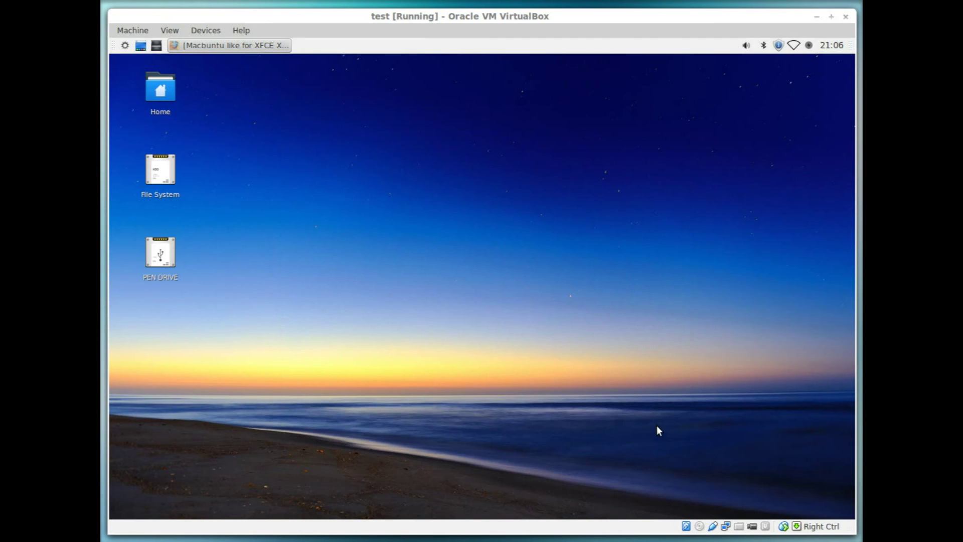
{"action": "mouse_move", "coordinate": [492, 520]}
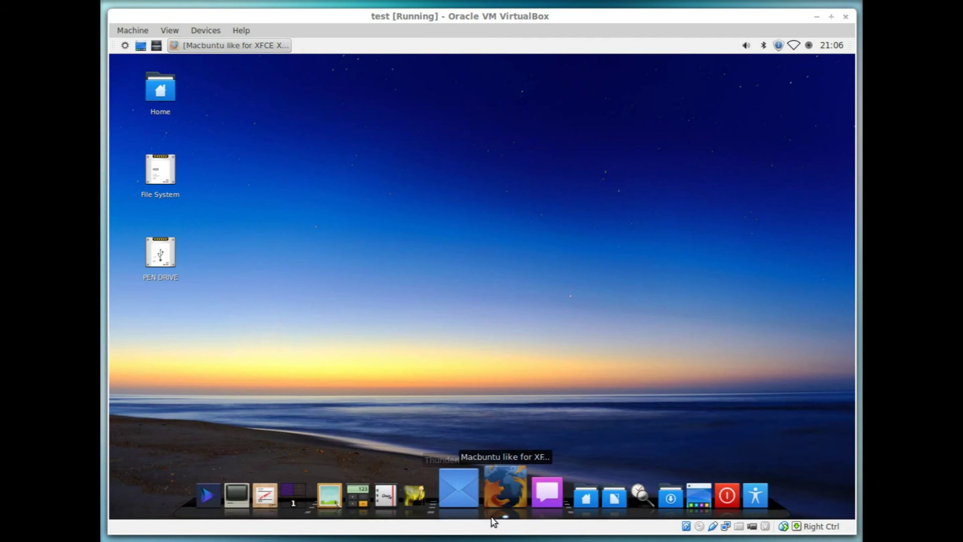